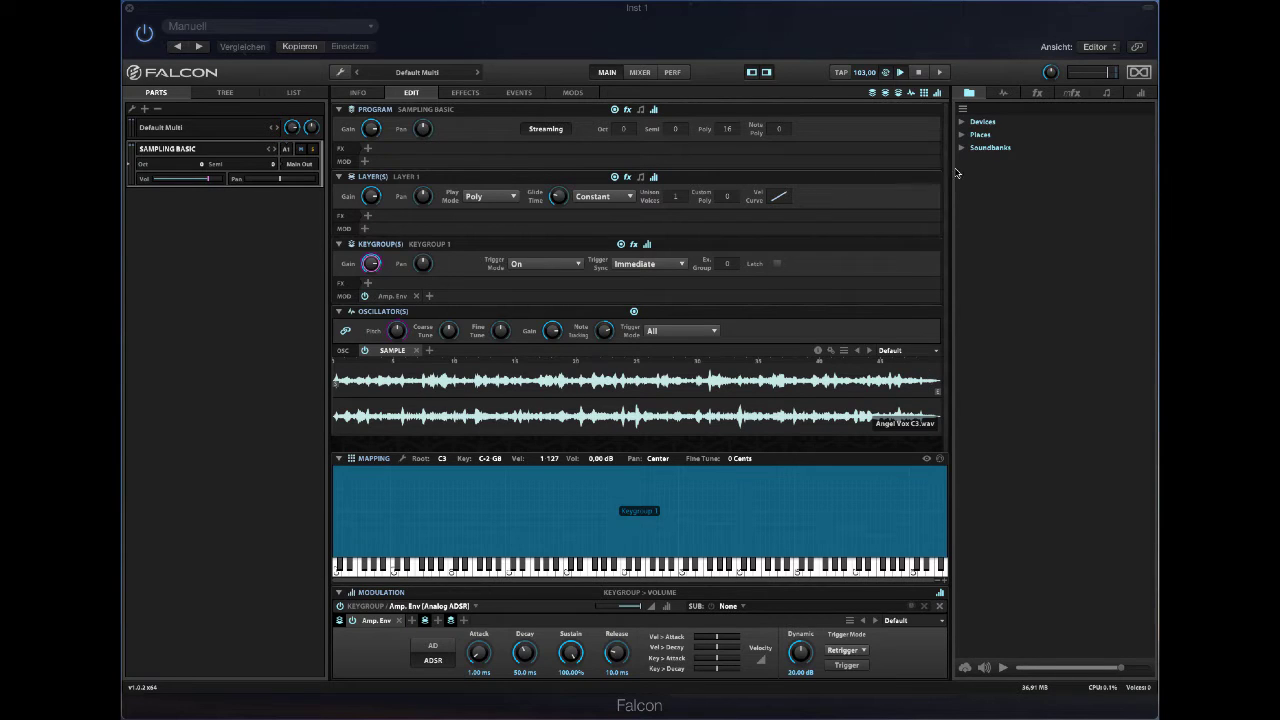
# Expand Places and the Falcon folder to list Falcon Samples, Programs and Presets.
pyautogui.click(961, 134)
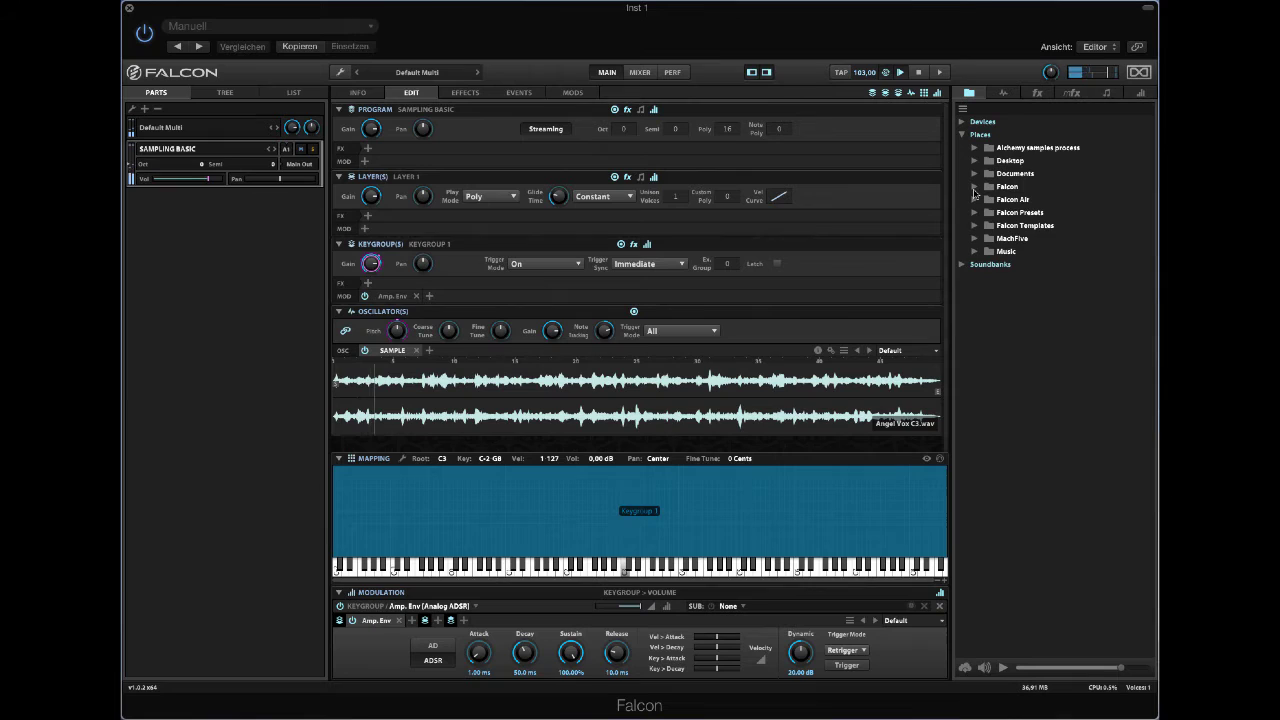
pyautogui.click(975, 187)
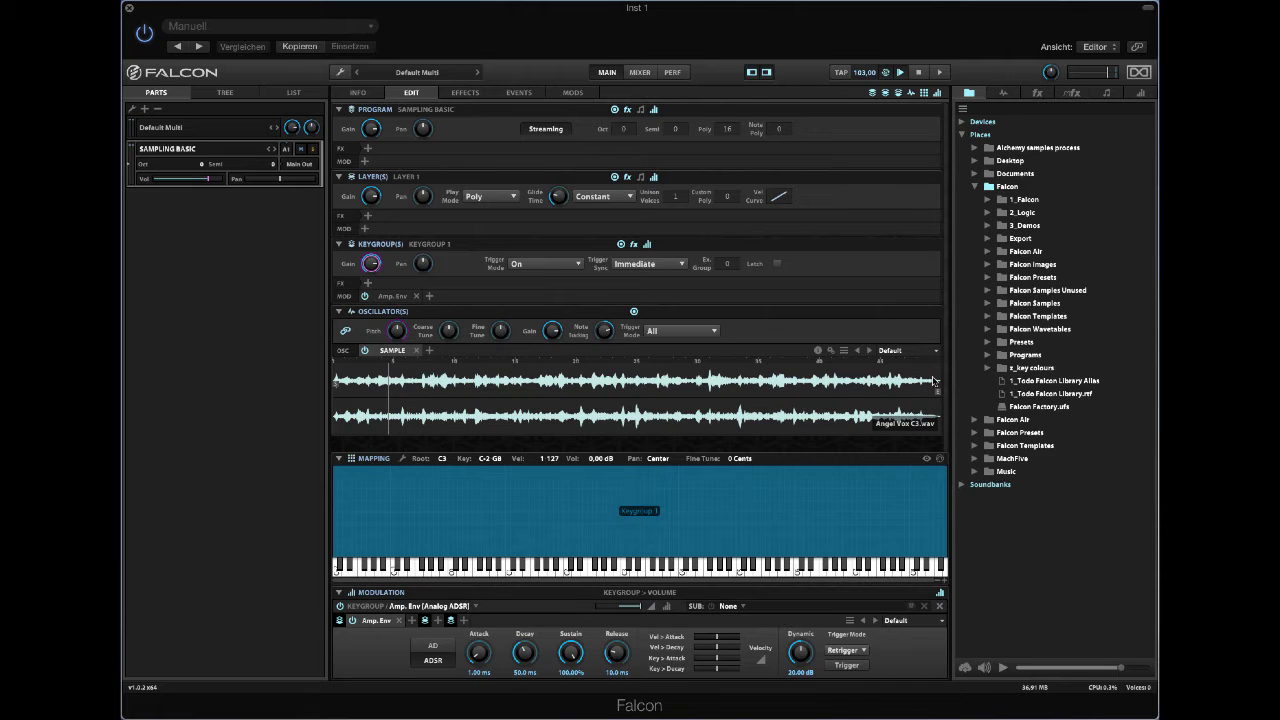
# Select the Angel Vox C3.wav waveform from about a quarter in through to its end.
pyautogui.moveTo(934, 381); pyautogui.dragTo(474, 400)
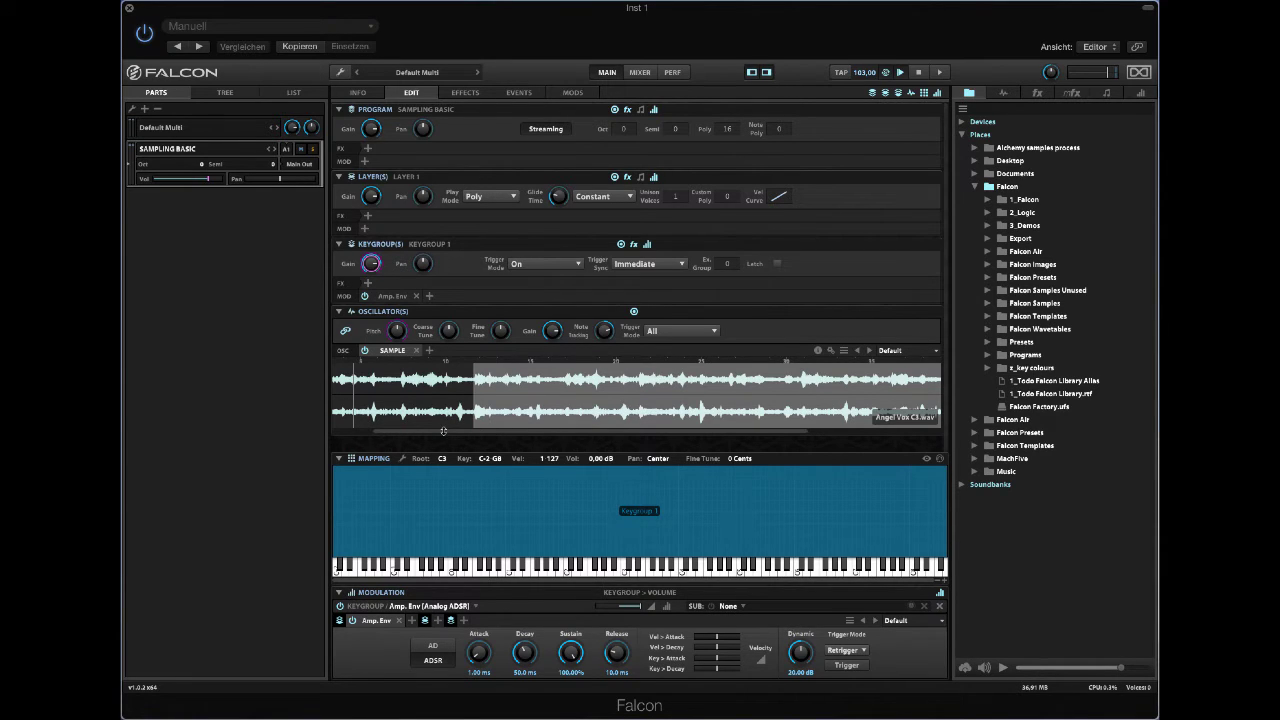
pyautogui.moveTo(443, 431); pyautogui.dragTo(404, 433)
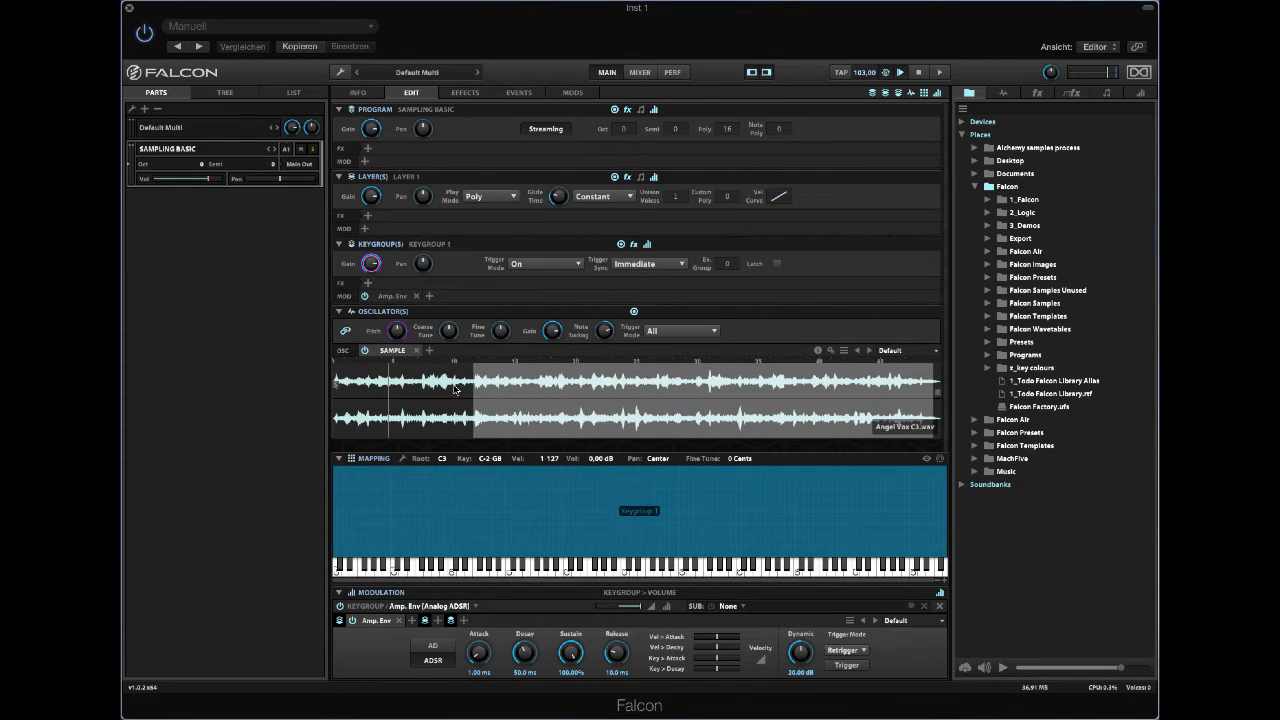
pyautogui.moveTo(473, 388)
pyautogui.mouseDown()
pyautogui.moveTo(364, 398)
pyautogui.moveTo(472, 392)
pyautogui.mouseUp()
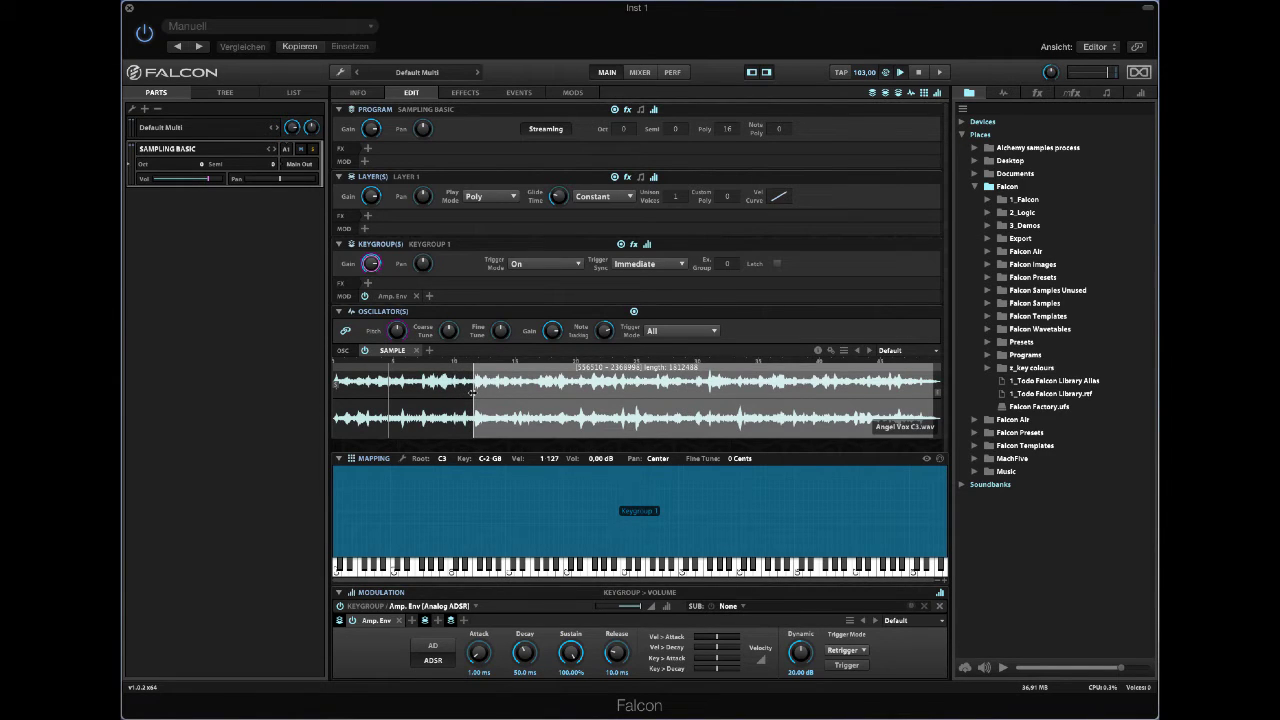
# Make the selected range a forward loop and enable its crossfade.
pyautogui.rightClick(544, 394)
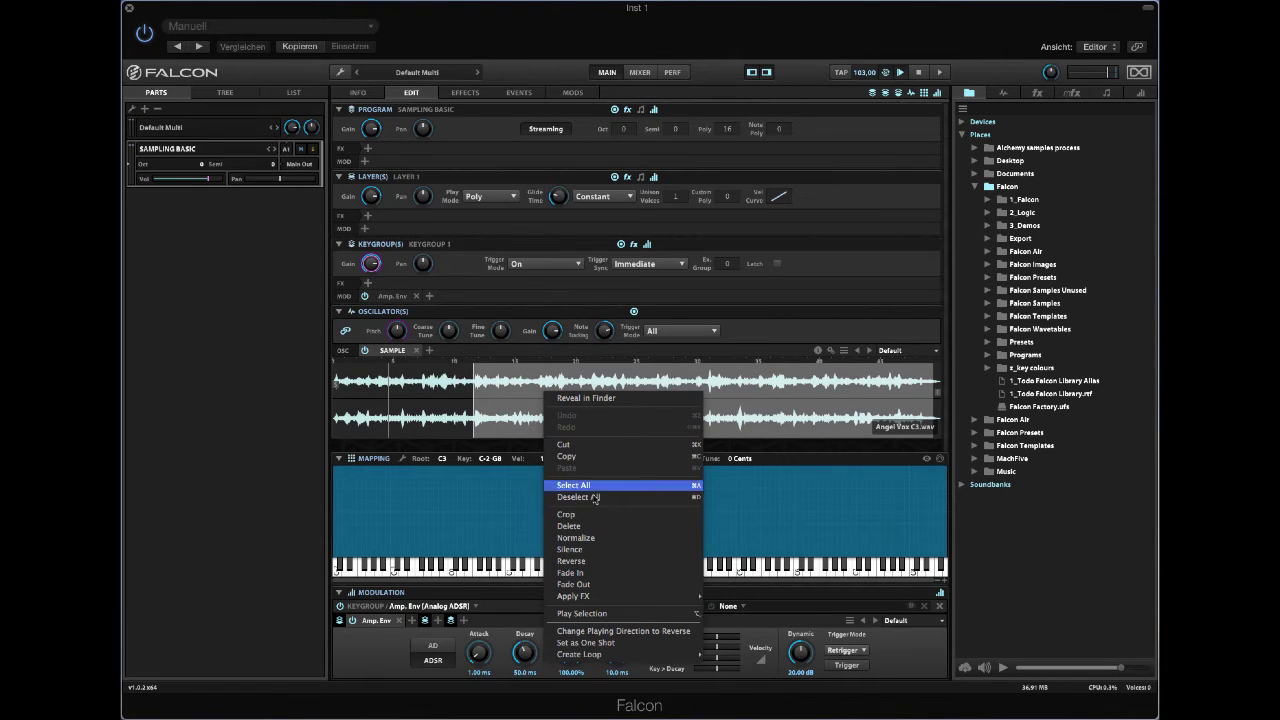
pyautogui.moveTo(603, 658)
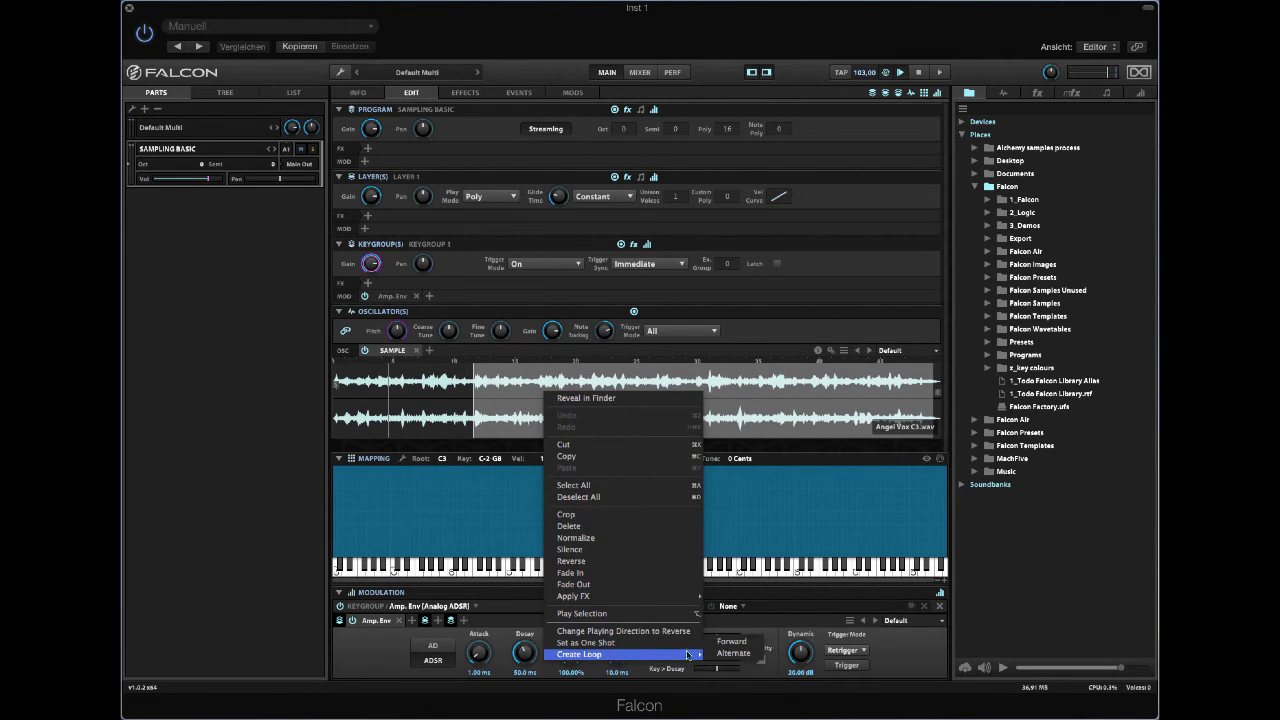
pyautogui.click(732, 641)
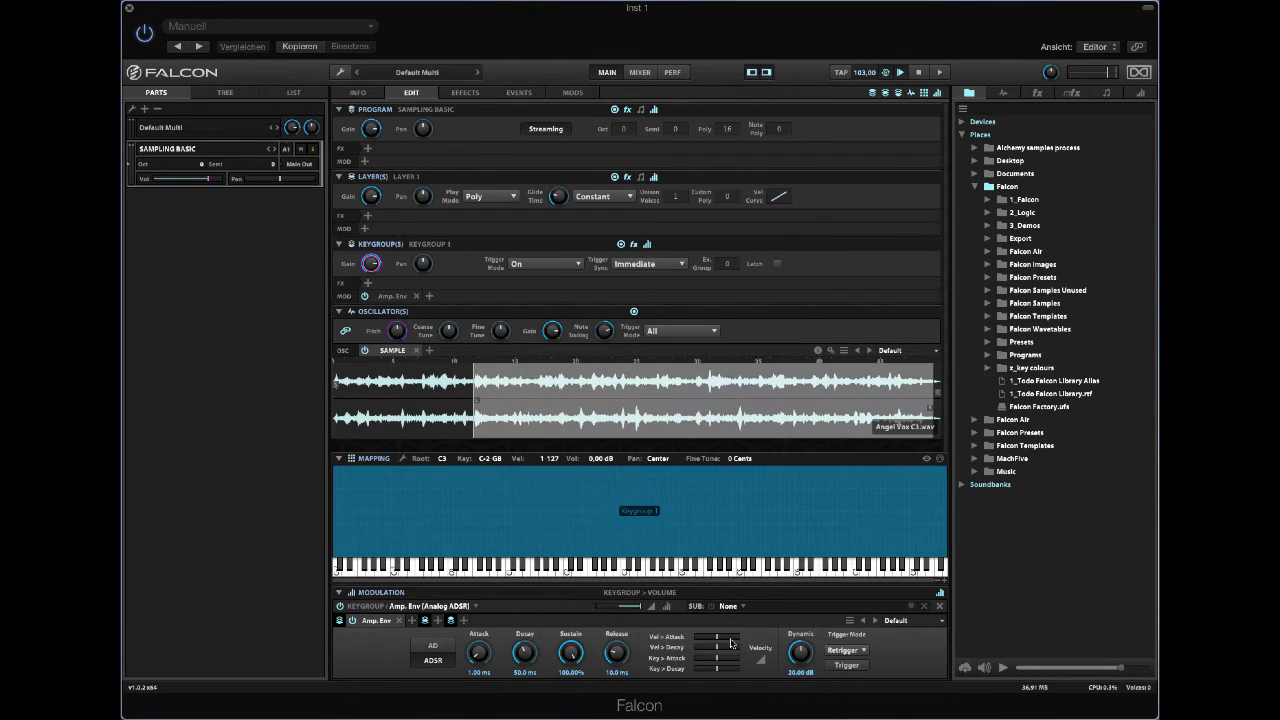
pyautogui.rightClick(554, 403)
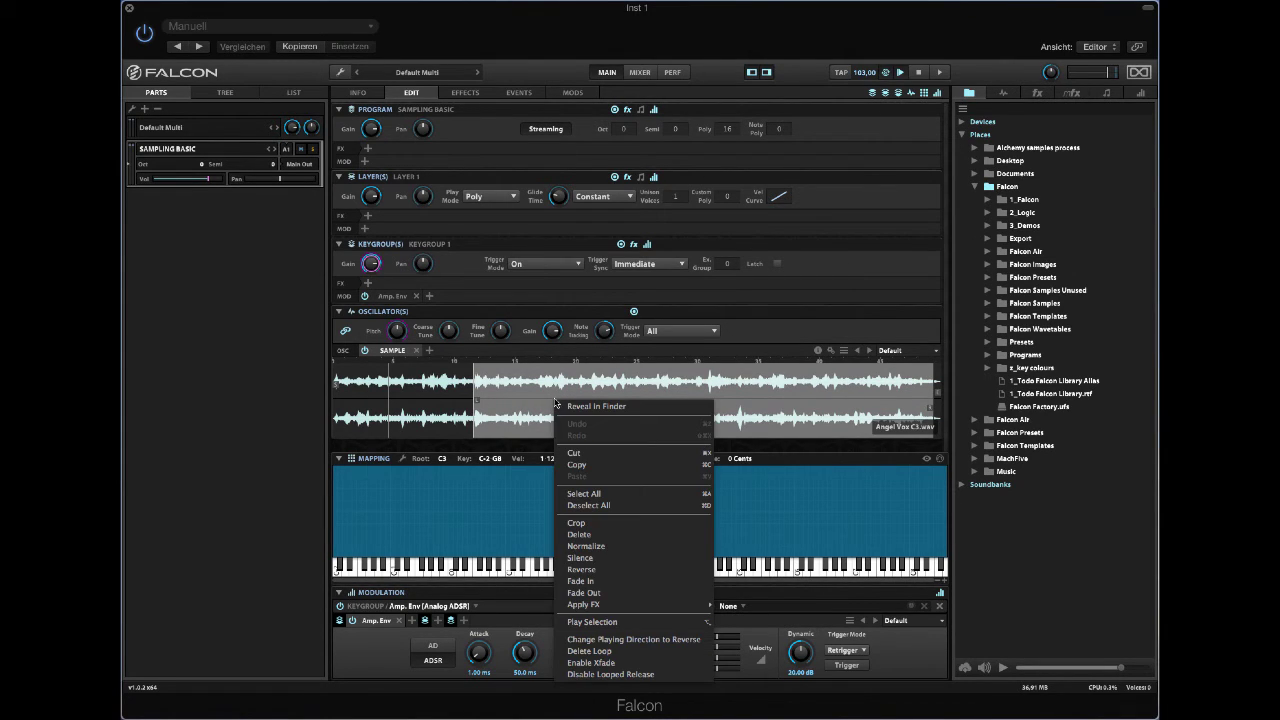
pyautogui.click(618, 663)
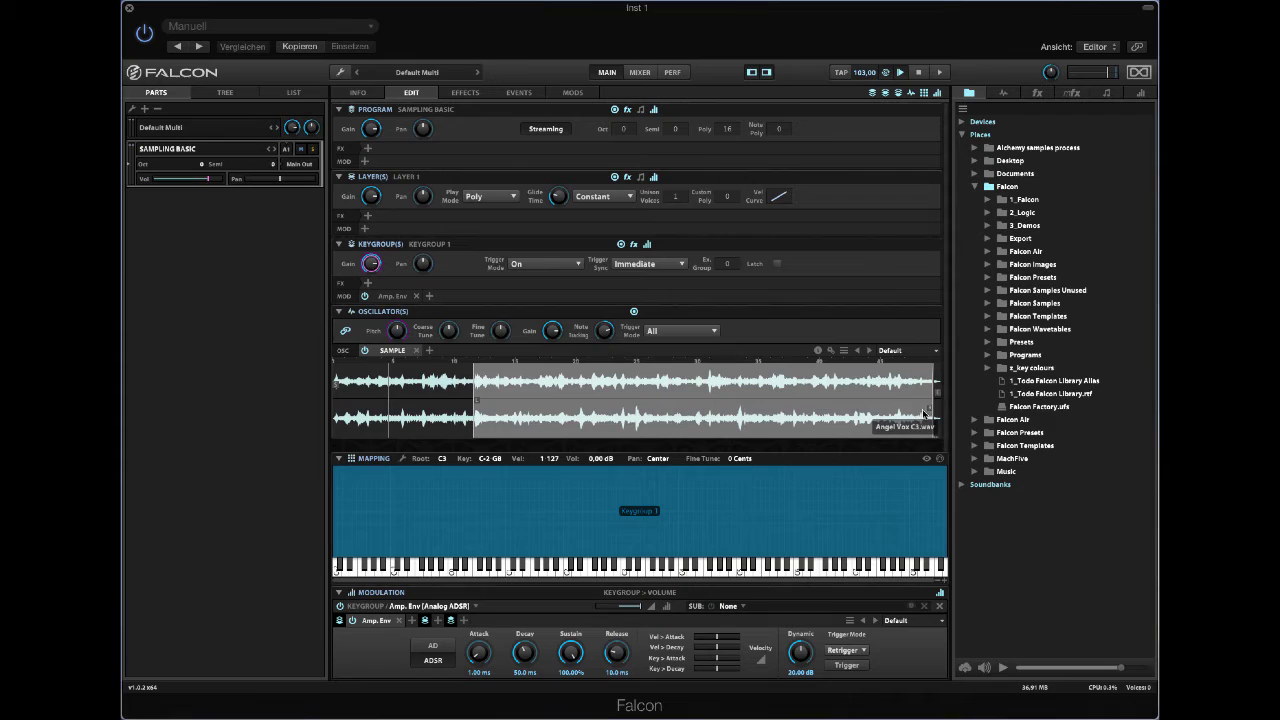
# Move the loop start later for a short end loop and widen its crossfade.
pyautogui.scroll(10, 896, 412)
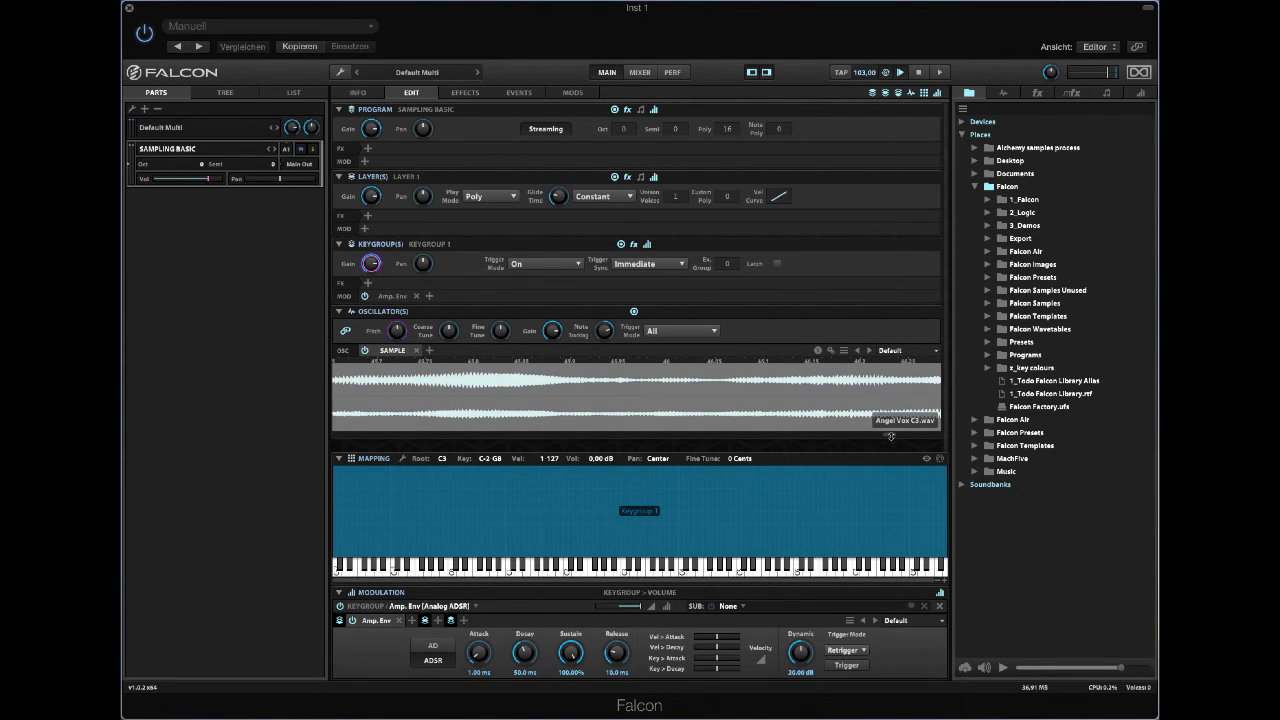
pyautogui.scroll(-10, 890, 435)
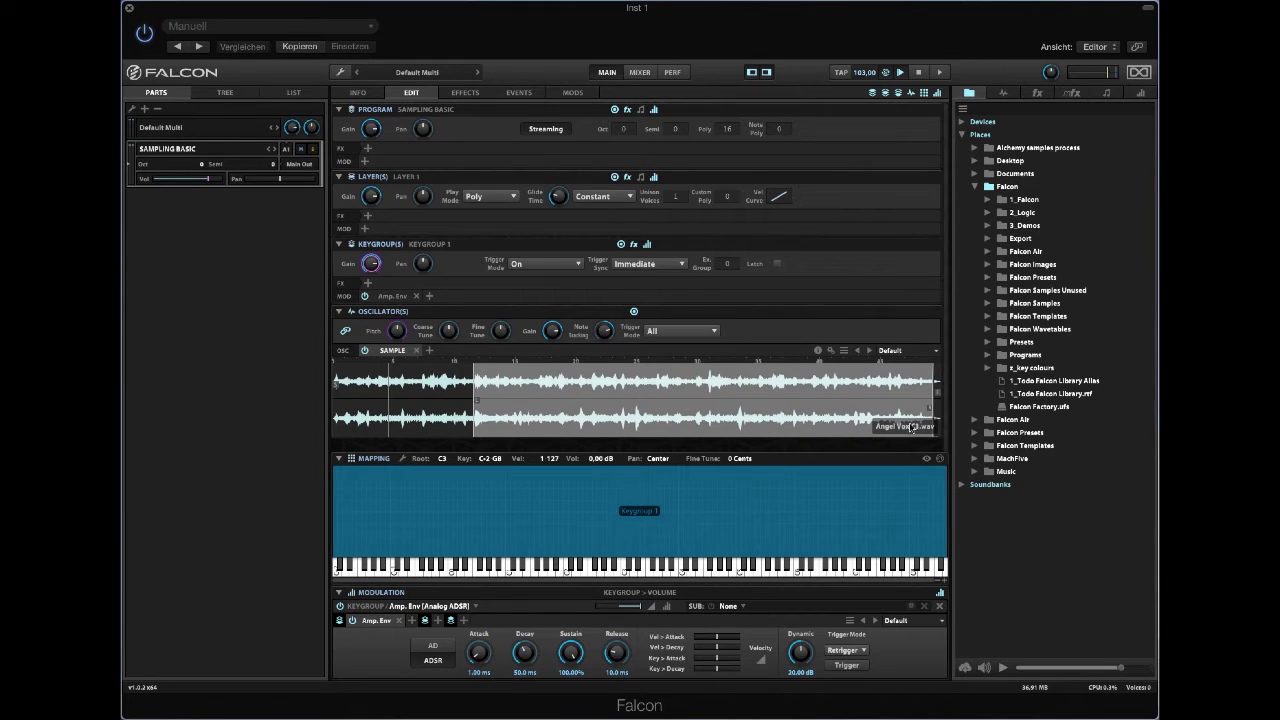
pyautogui.scroll(10, 910, 426)
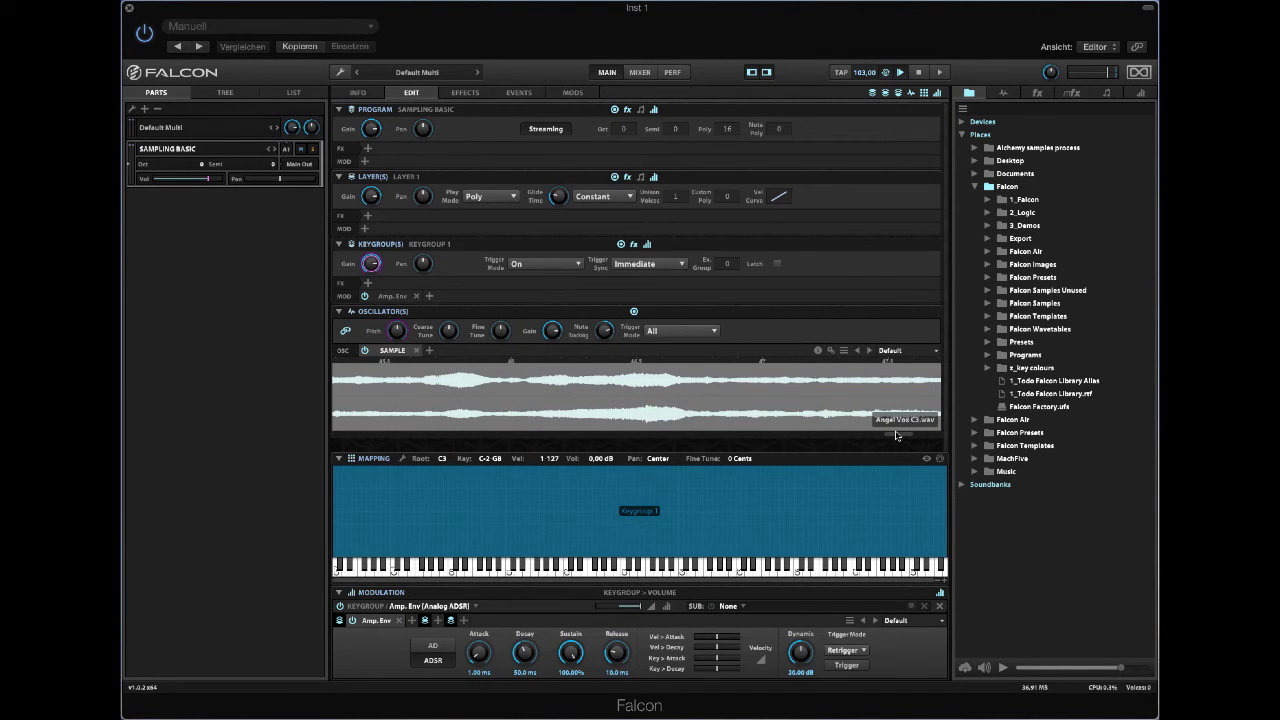
pyautogui.moveTo(898, 436); pyautogui.dragTo(928, 437)
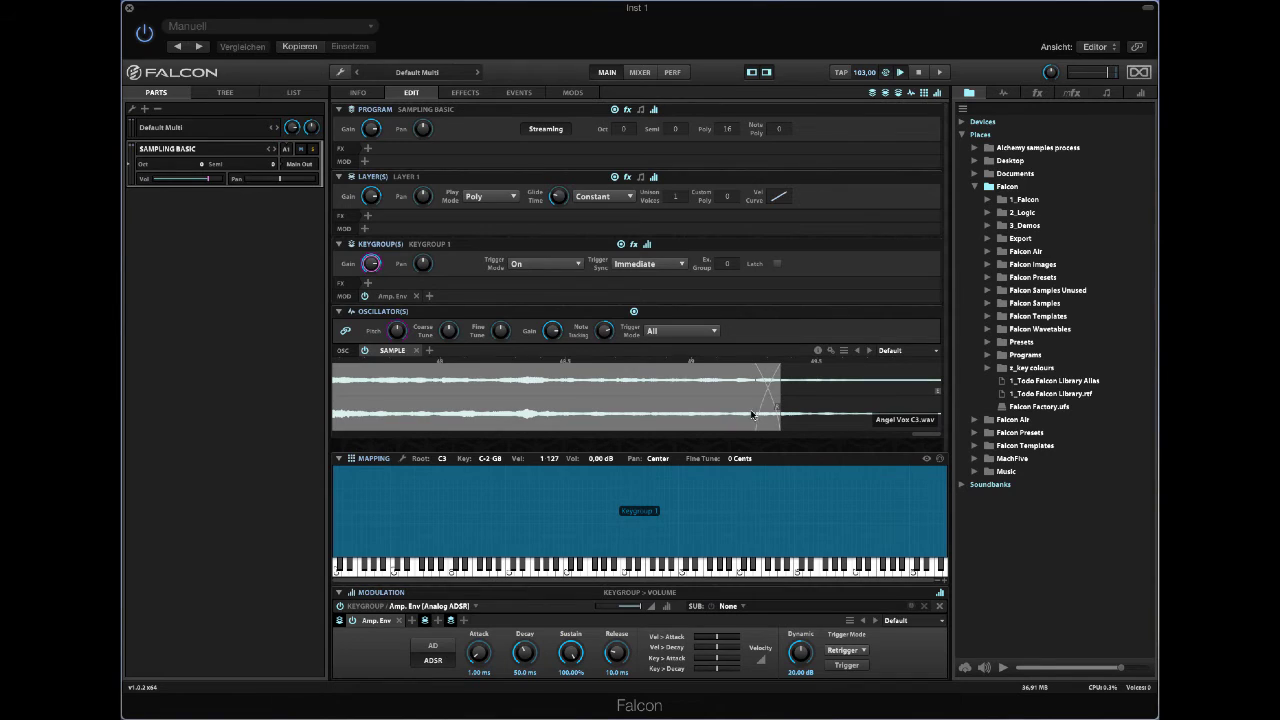
pyautogui.moveTo(753, 413); pyautogui.dragTo(721, 400)
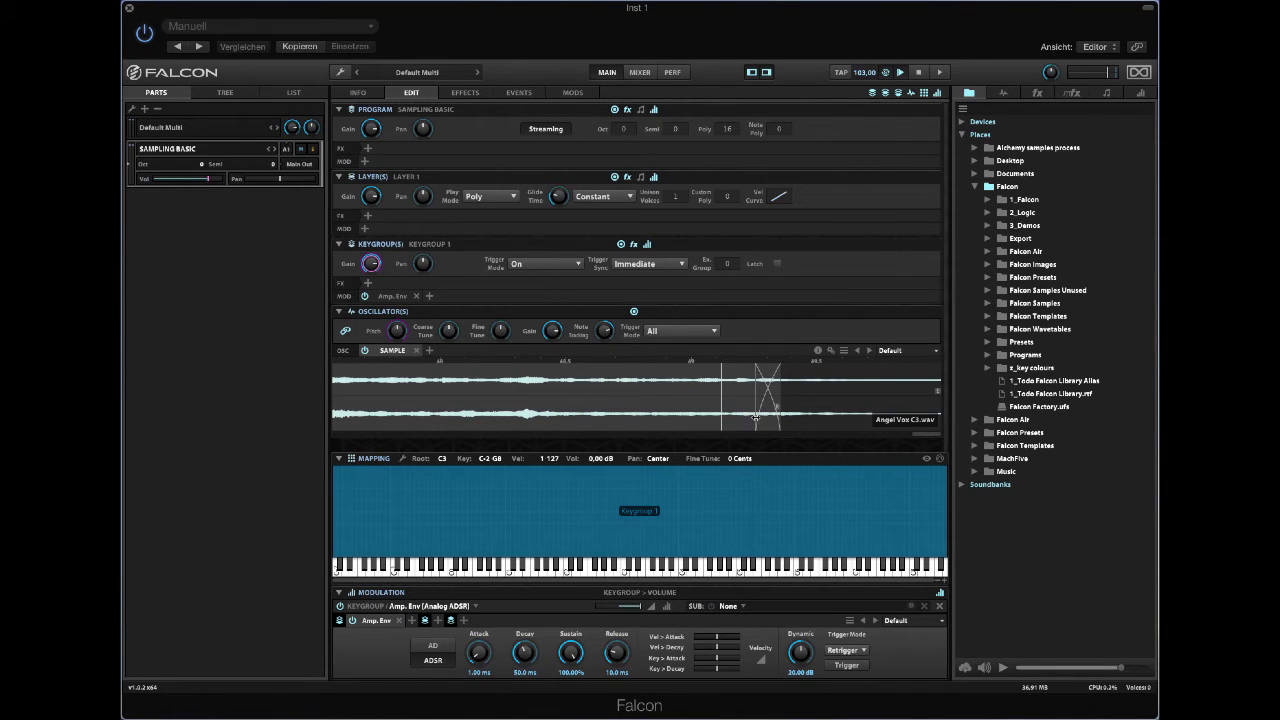
pyautogui.moveTo(755, 418); pyautogui.dragTo(560, 418)
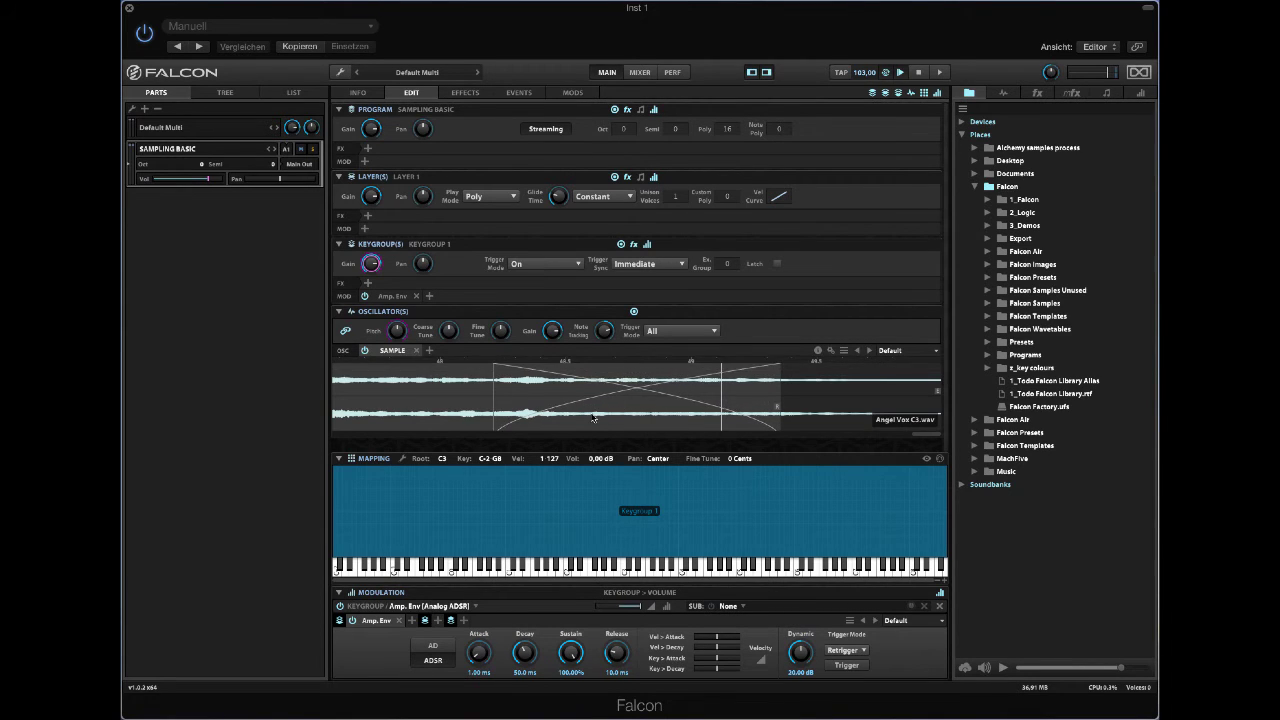
pyautogui.scroll(-3, 596, 417)
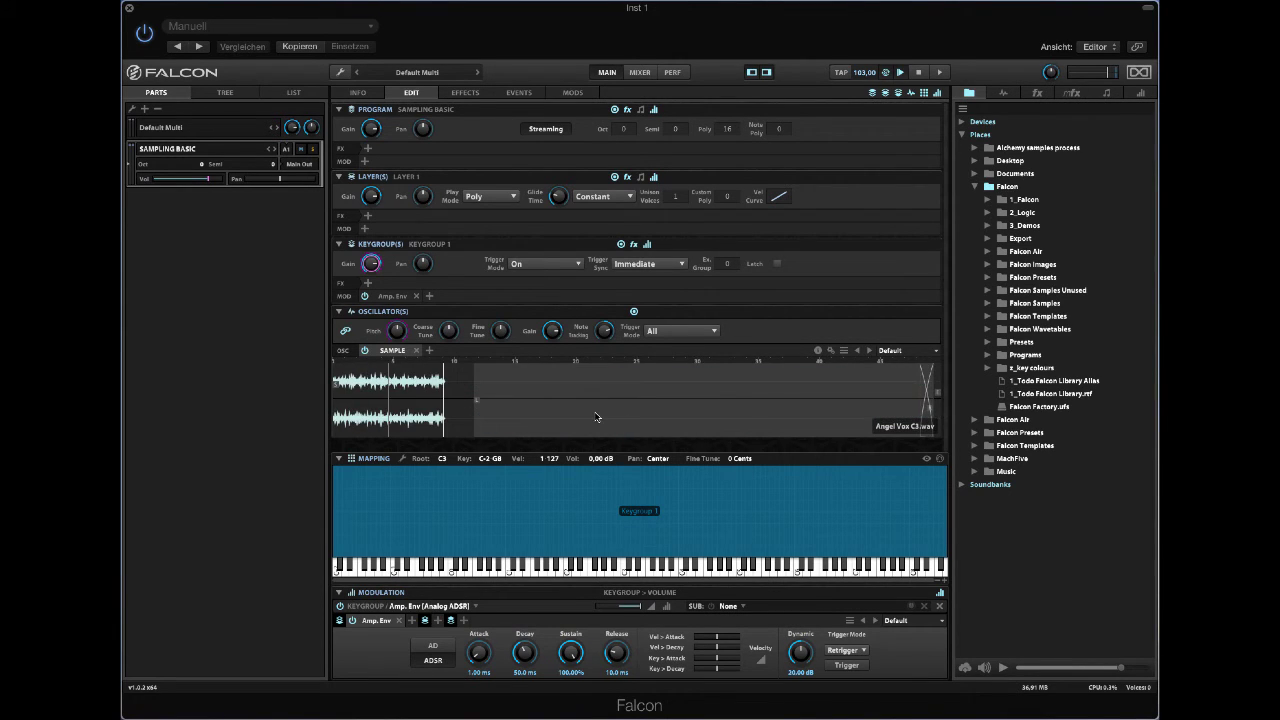
pyautogui.scroll(4, 596, 417)
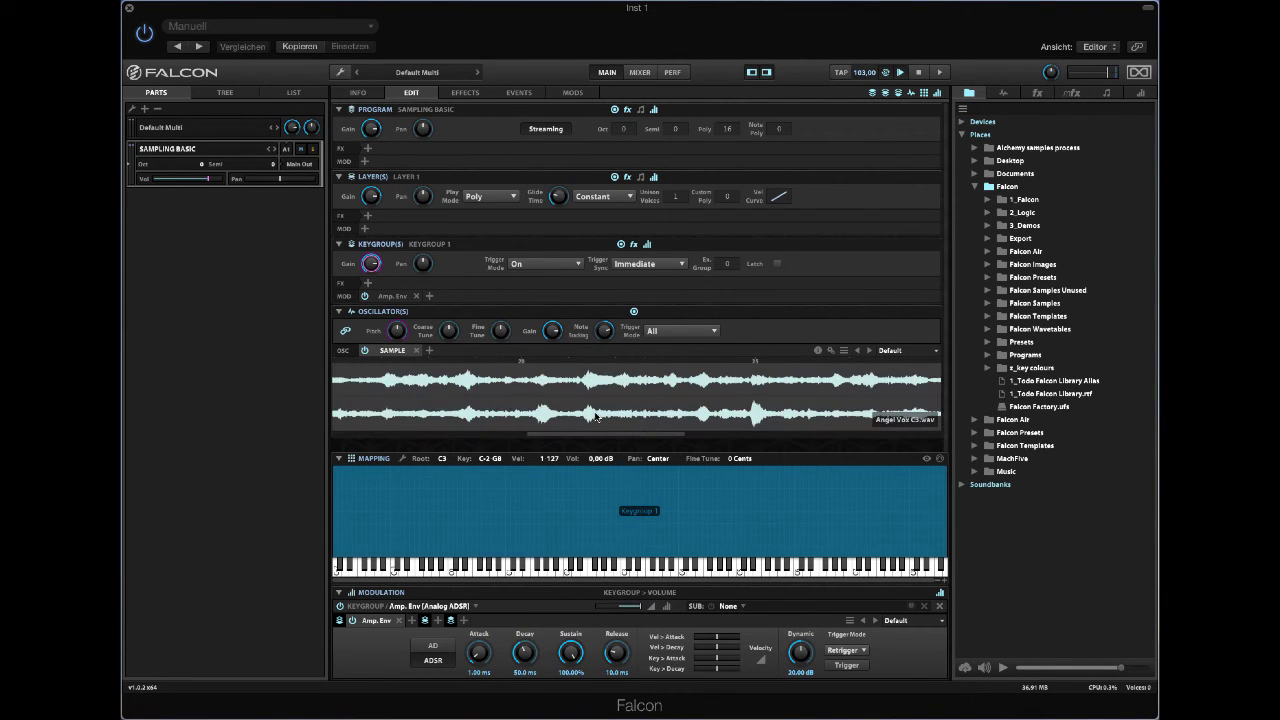
pyautogui.scroll(-2, 563, 433)
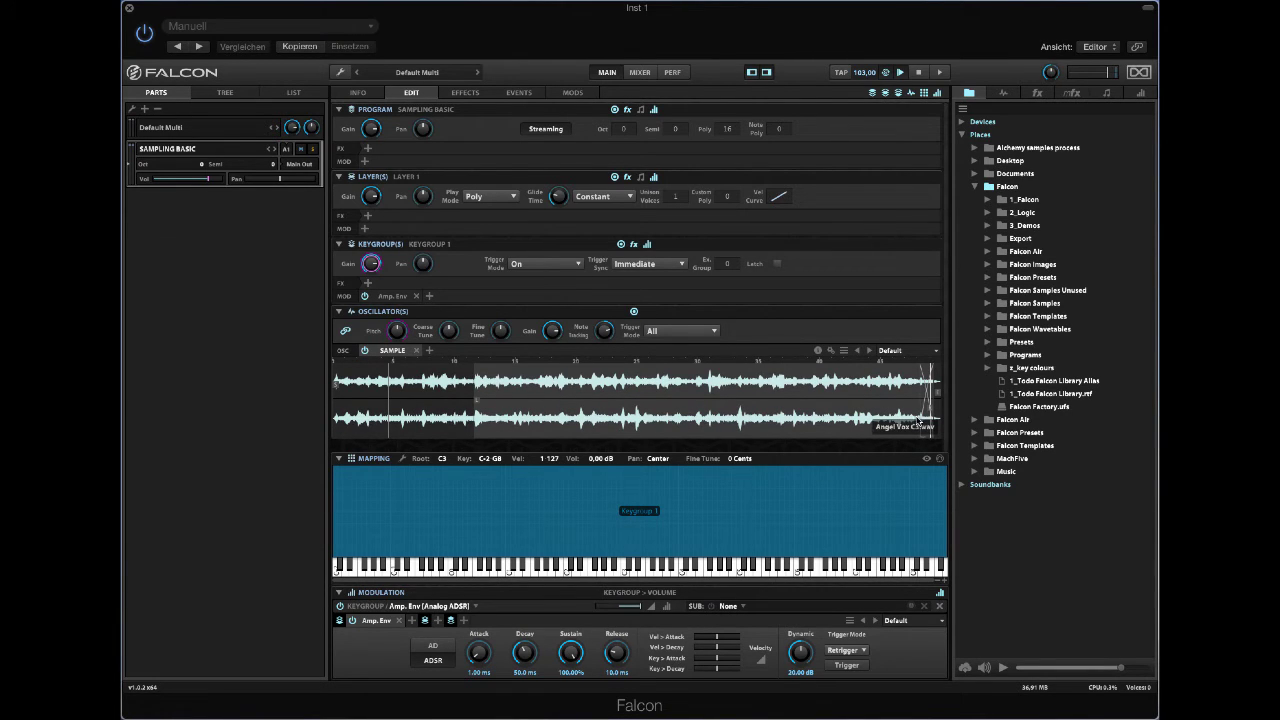
# Move the loop start earlier and shift the sample start slightly later for a longer loop.
pyautogui.moveTo(920, 418); pyautogui.dragTo(792, 427)
pyautogui.moveTo(475, 401)
pyautogui.moveTo(475, 401); pyautogui.dragTo(519, 400)
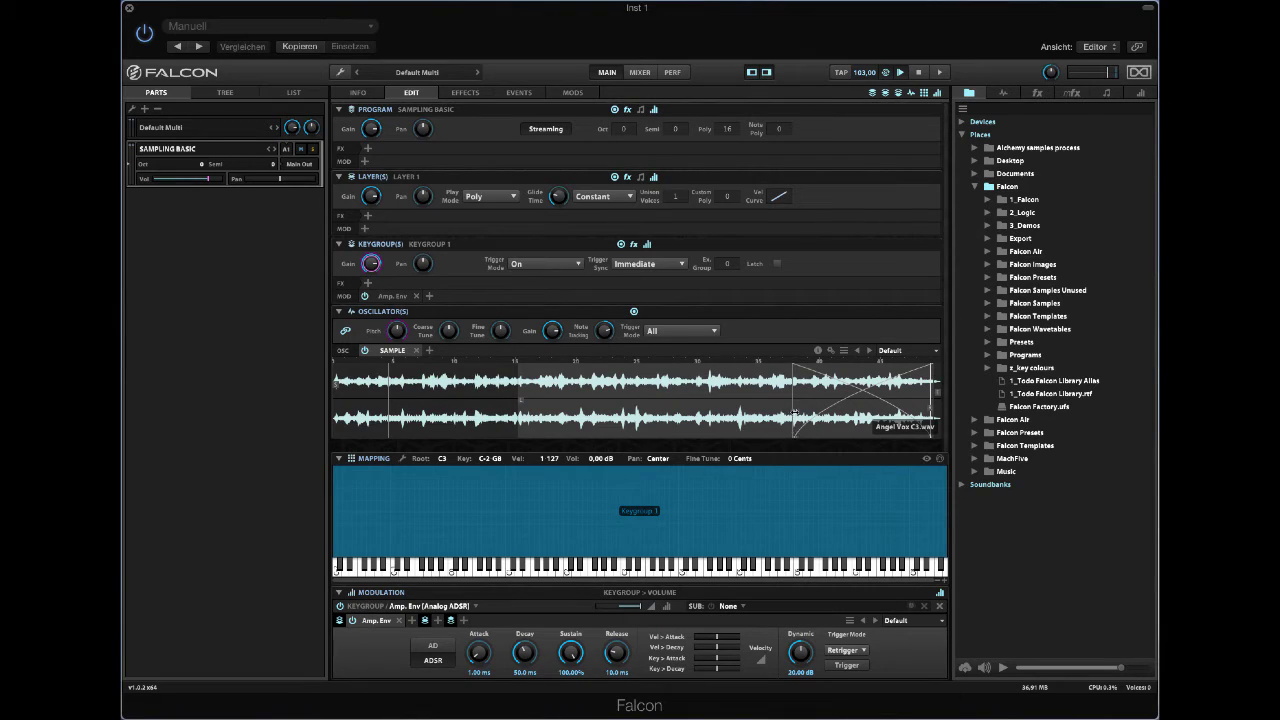
pyautogui.moveTo(792, 413)
pyautogui.mouseDown()
pyautogui.moveTo(633, 410)
pyautogui.moveTo(665, 425)
pyautogui.mouseUp()
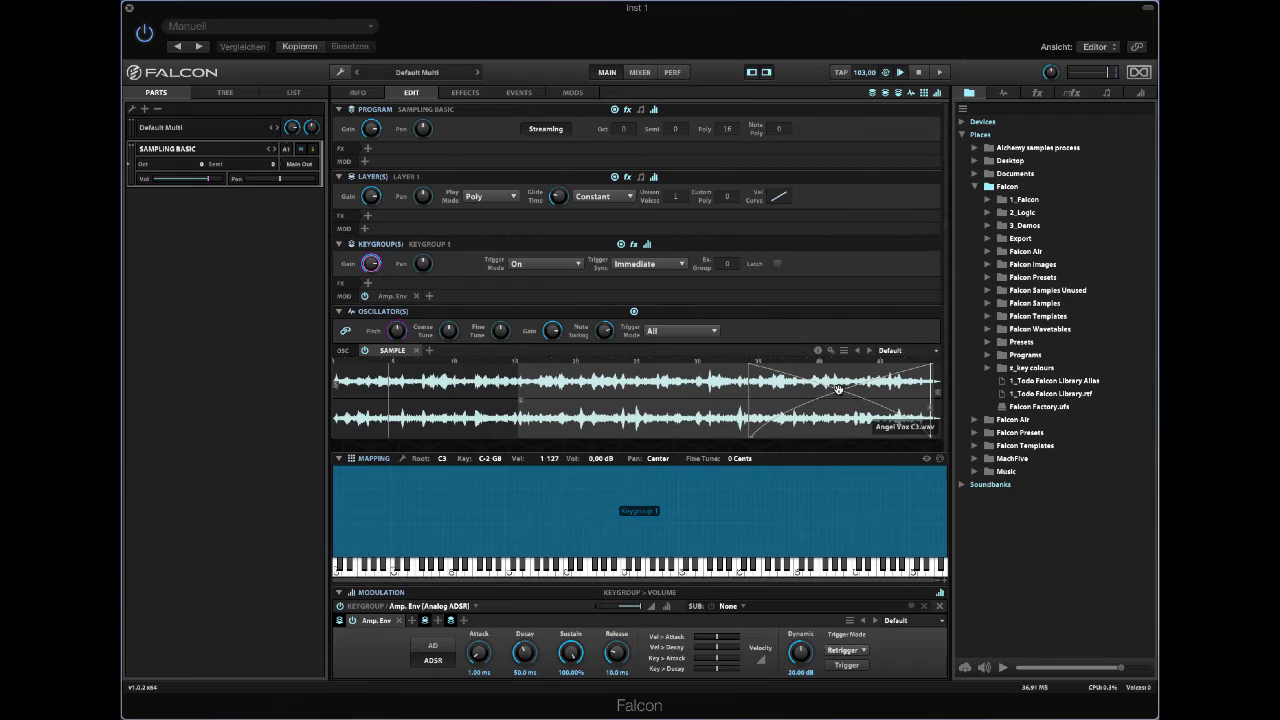
# Reshape the loop crossfade slope near the sample's end while auditioning.
pyautogui.moveTo(838, 389)
pyautogui.mouseDown()
pyautogui.moveTo(842, 411)
pyautogui.moveTo(905, 400)
pyautogui.moveTo(797, 399)
pyautogui.moveTo(846, 400)
pyautogui.mouseUp()
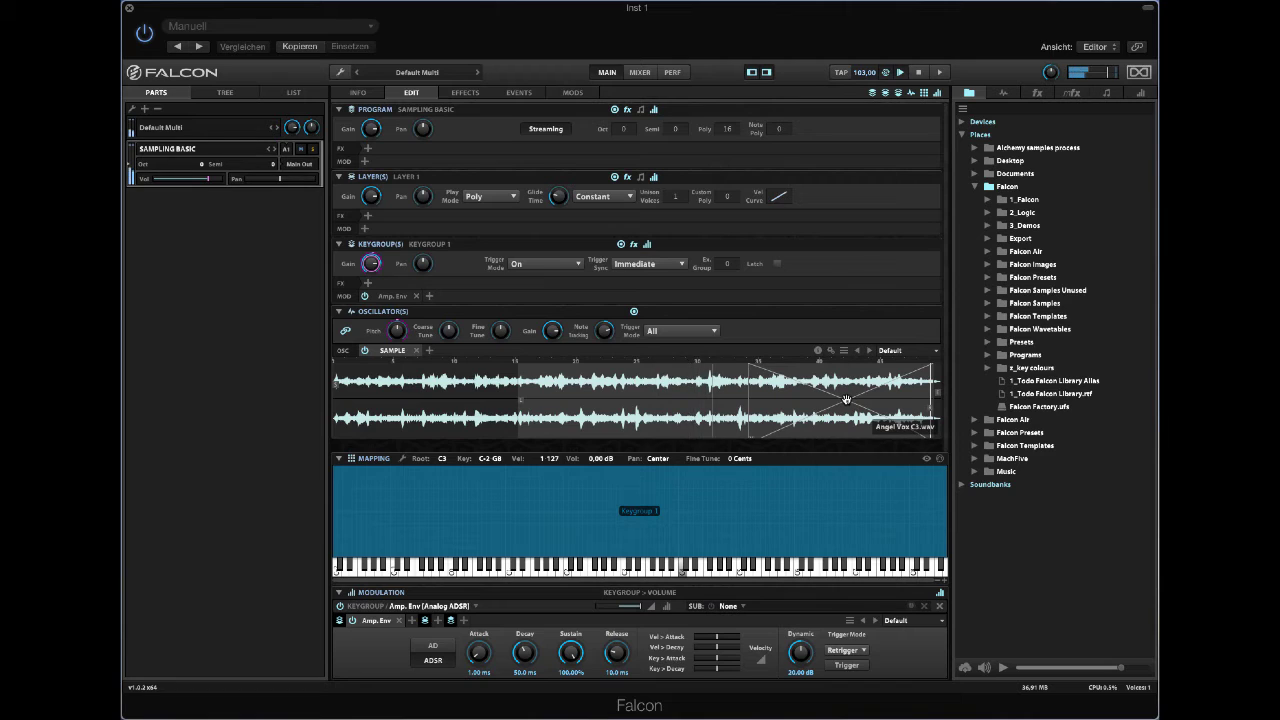
# Nudge the loop start slightly later.
pyautogui.moveTo(846, 400); pyautogui.dragTo(899, 400)
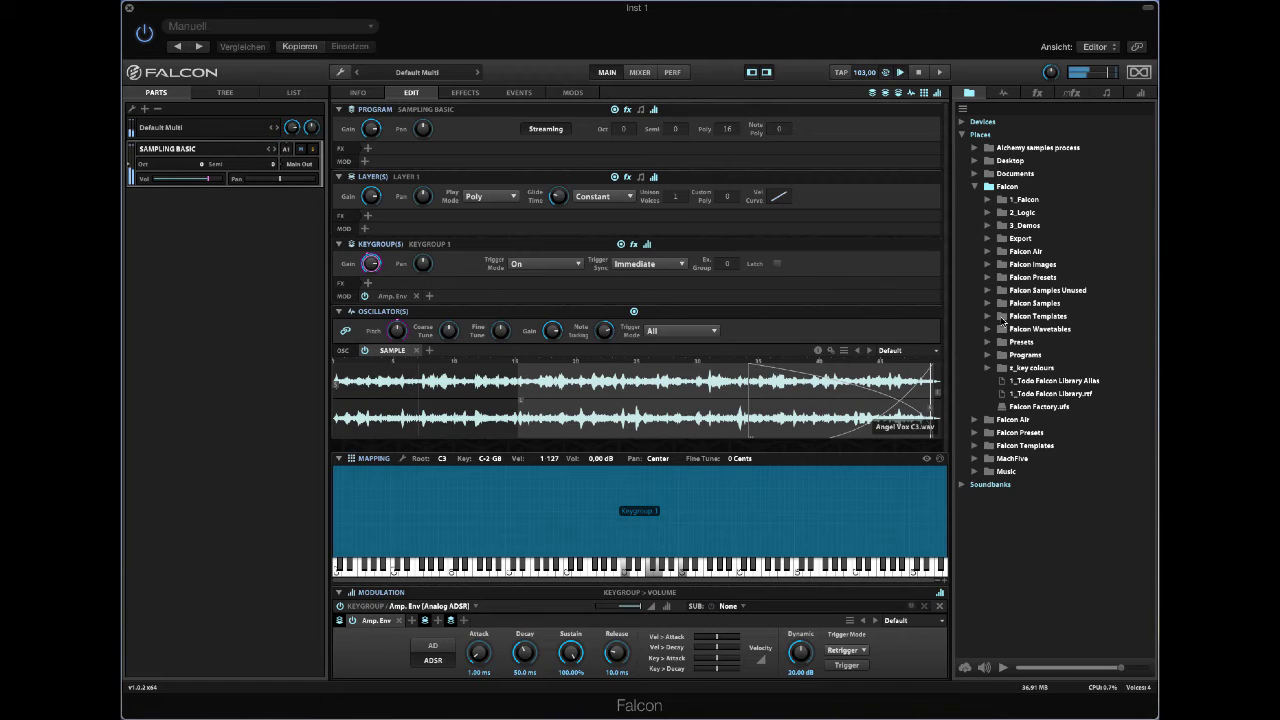
# Expand the Falcon Air folder in the browser.
pyautogui.click(988, 251)
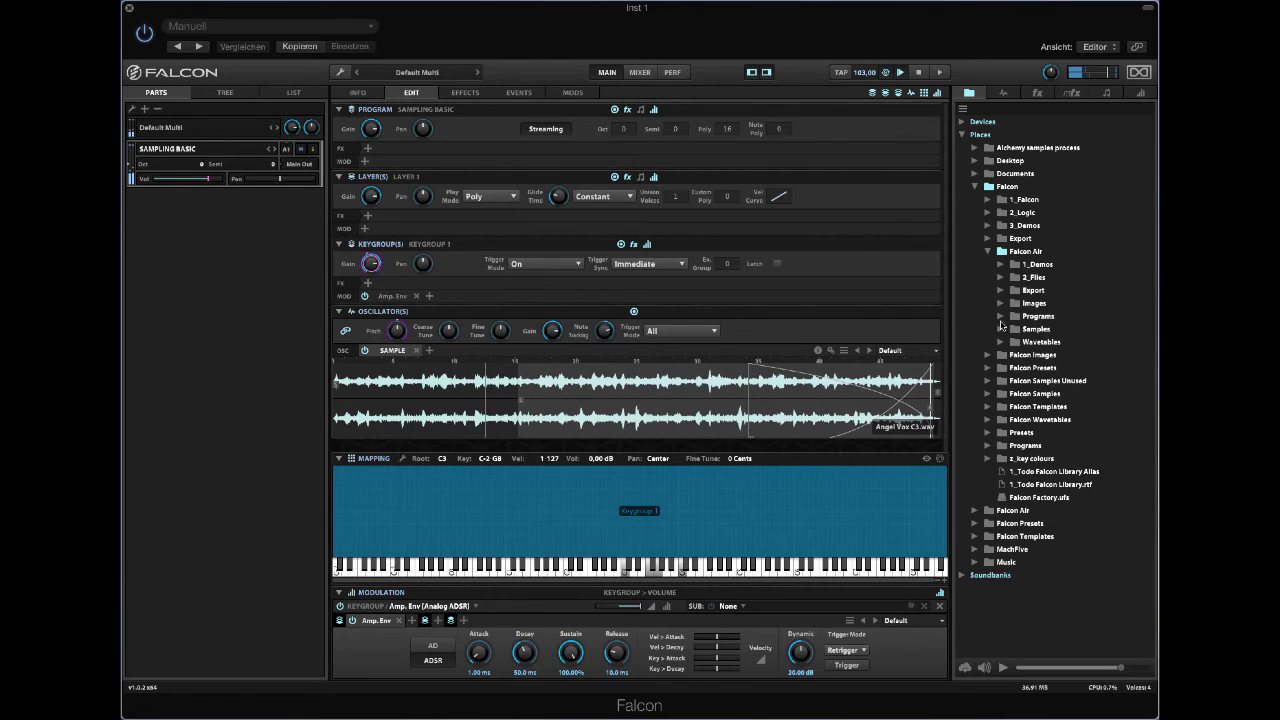
# Load Bell Tree Text 01.wav from Falcon Air › Samples › Percussion into the oscillator.
pyautogui.click(1001, 330)
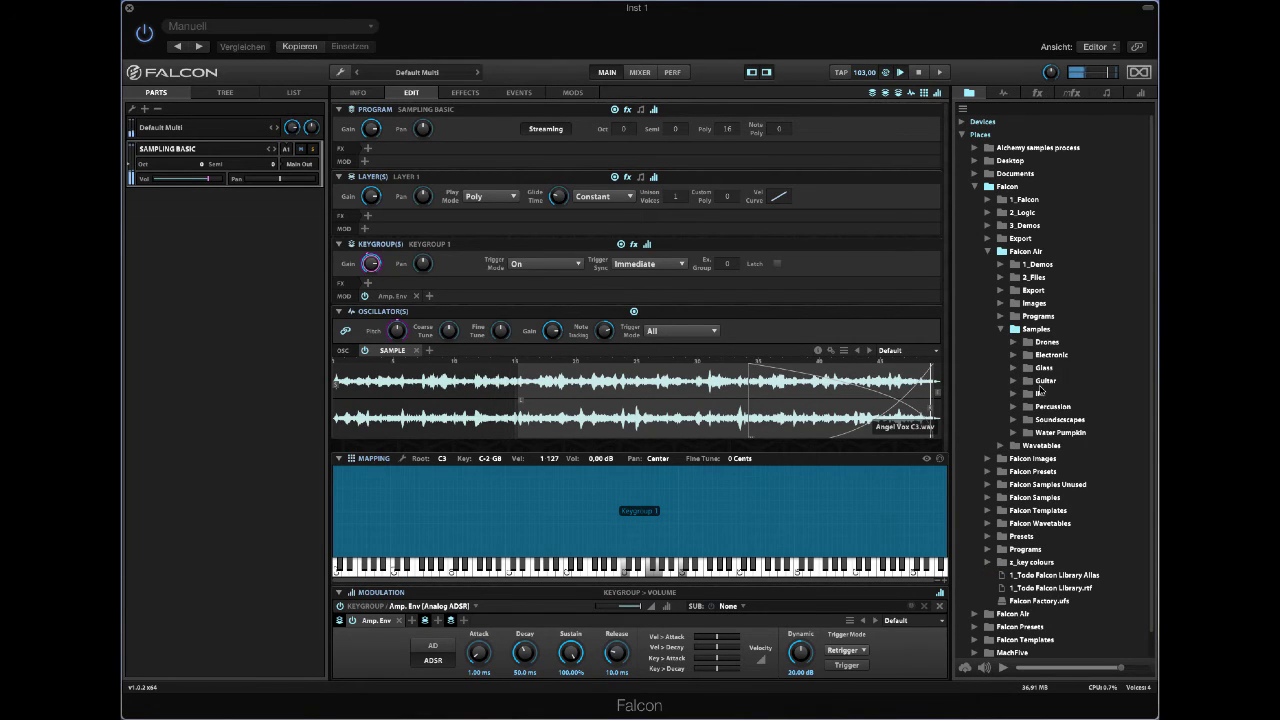
pyautogui.click(1013, 368)
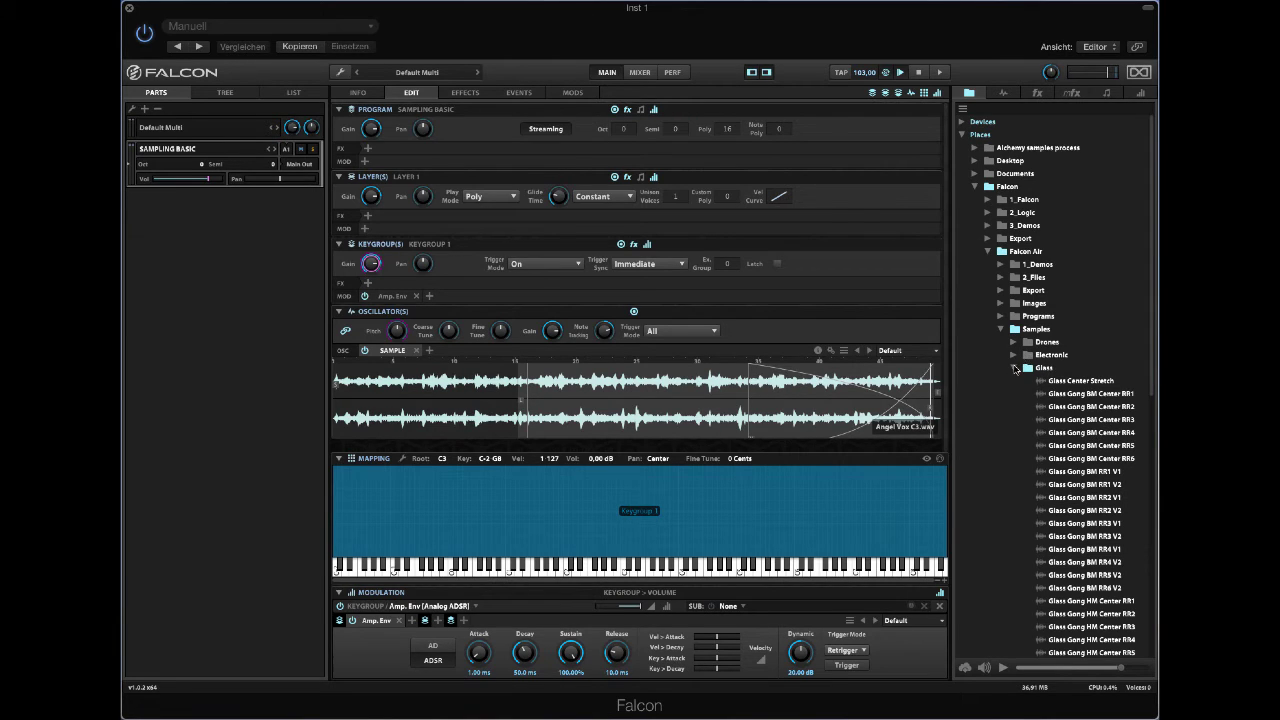
pyautogui.click(1013, 368)
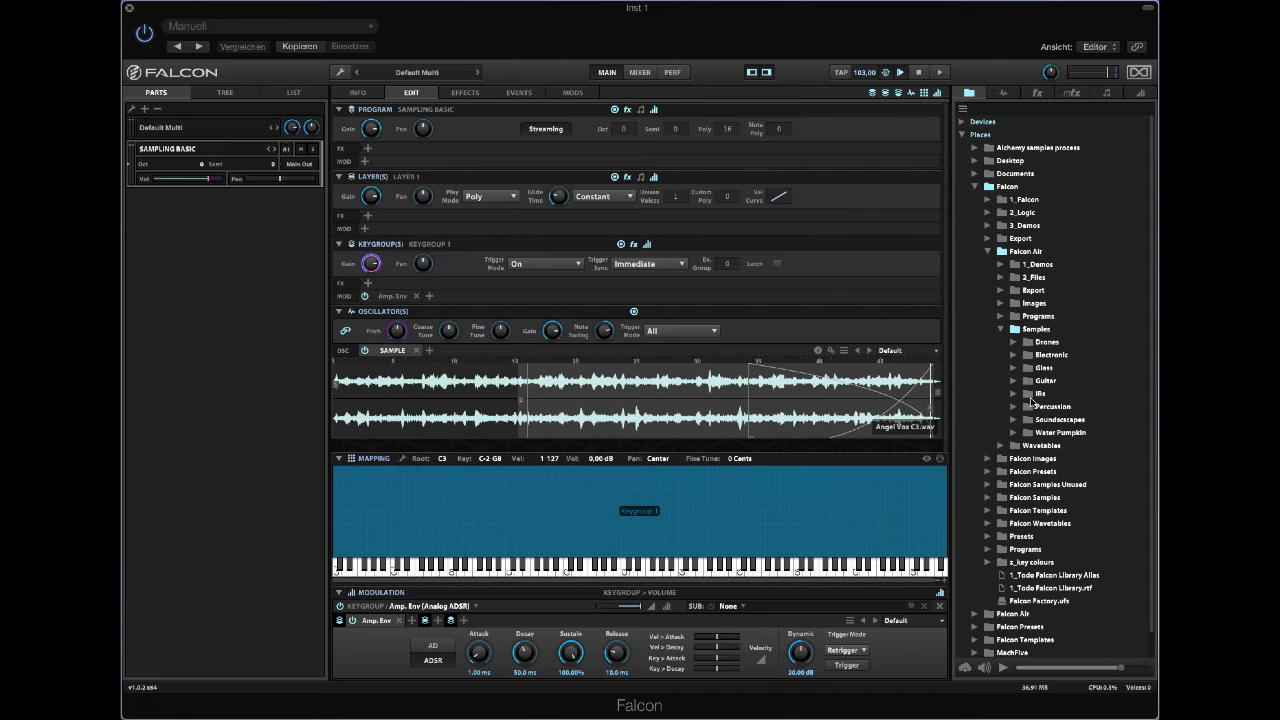
pyautogui.click(1013, 407)
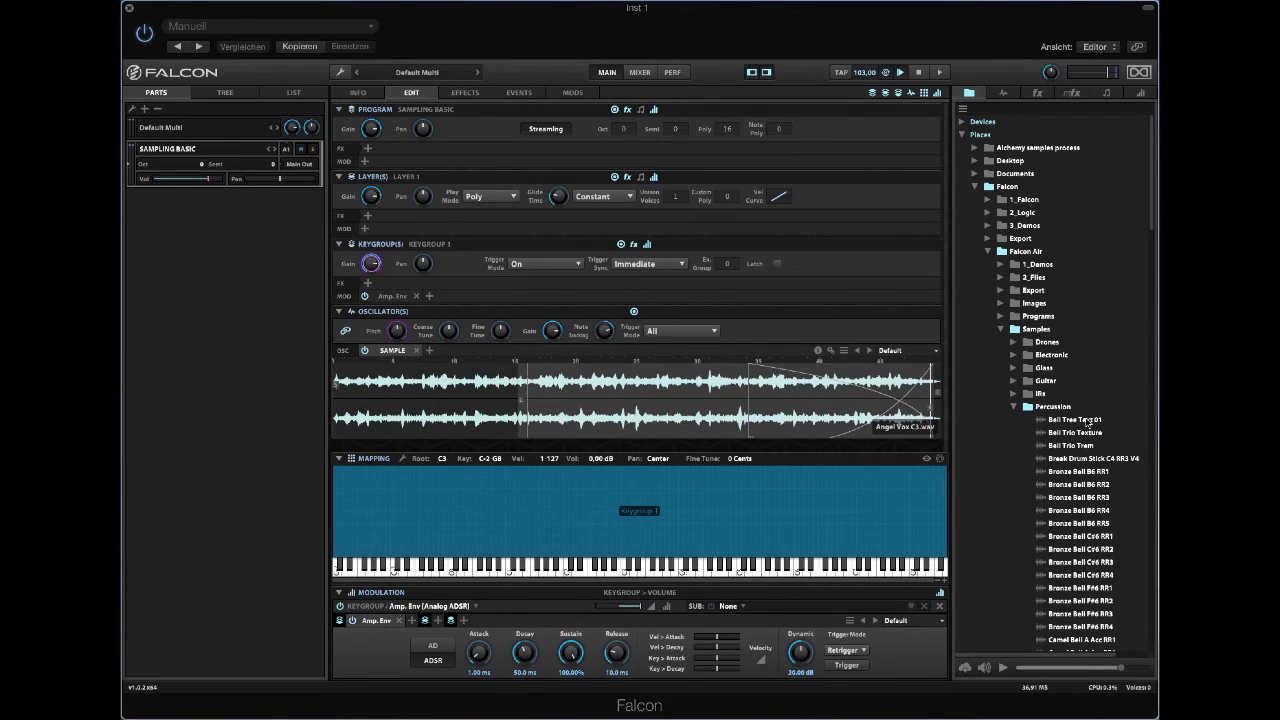
pyautogui.doubleClick(1087, 420)
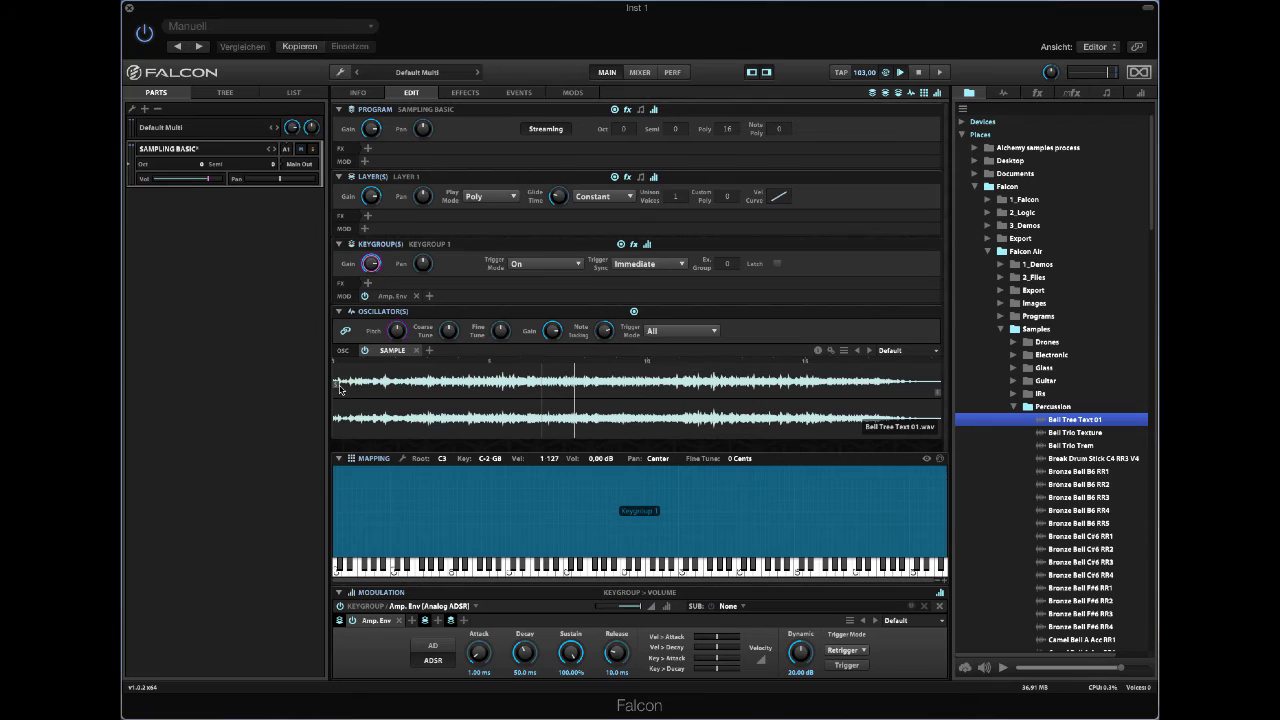
# Test the sample start, reset it to the beginning, then select range 68014–919674 for looping.
pyautogui.moveTo(336, 383)
pyautogui.mouseDown()
pyautogui.moveTo(354, 400)
pyautogui.moveTo(893, 426)
pyautogui.mouseUp()
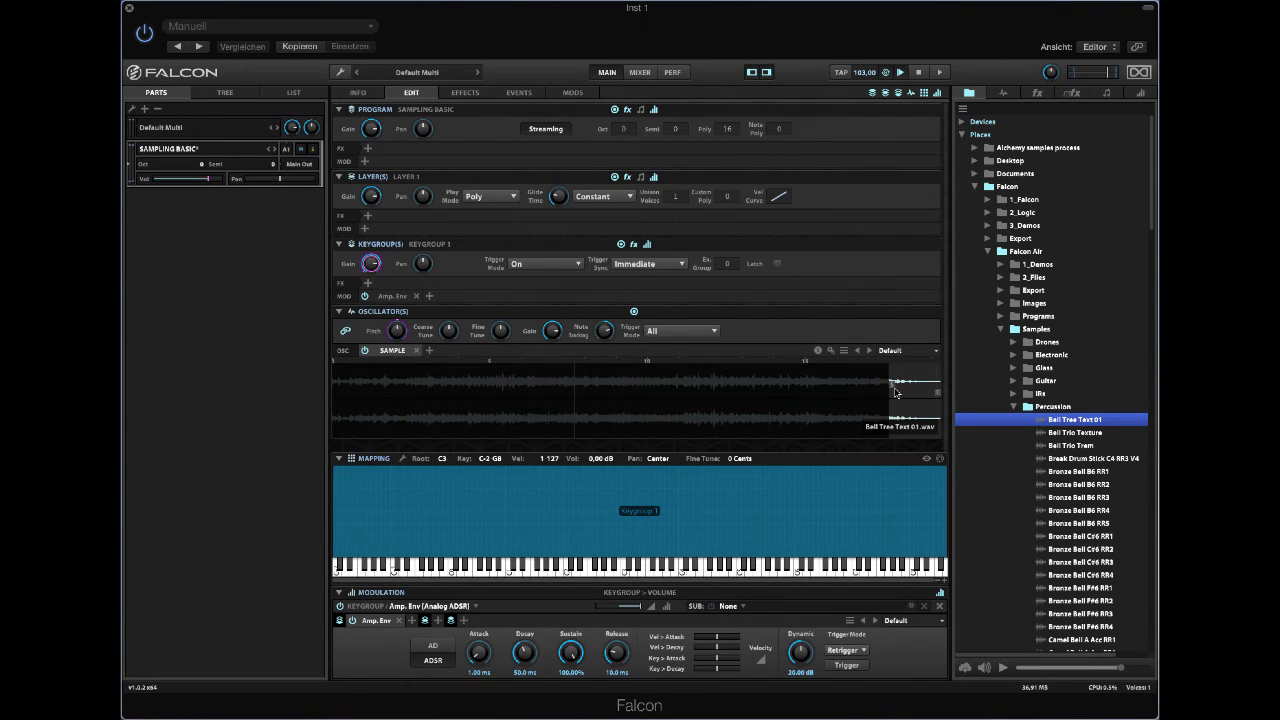
pyautogui.moveTo(896, 392); pyautogui.dragTo(363, 439)
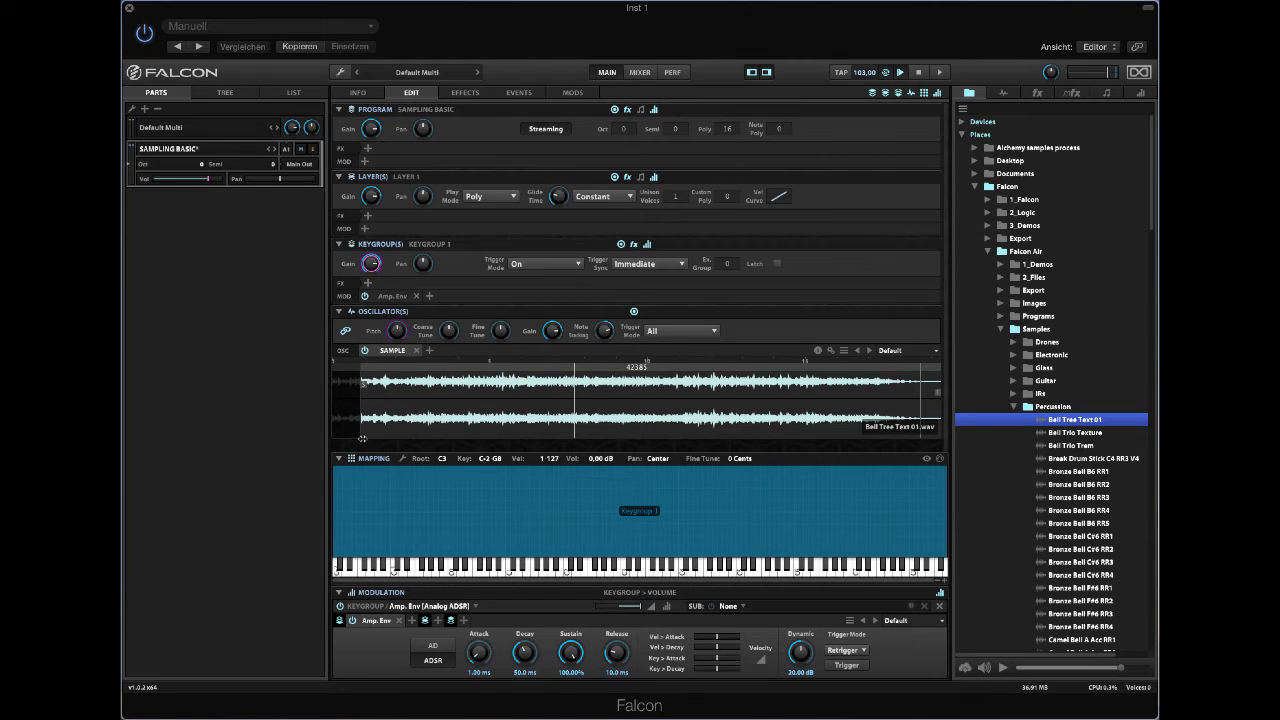
pyautogui.moveTo(362, 438); pyautogui.dragTo(364, 436)
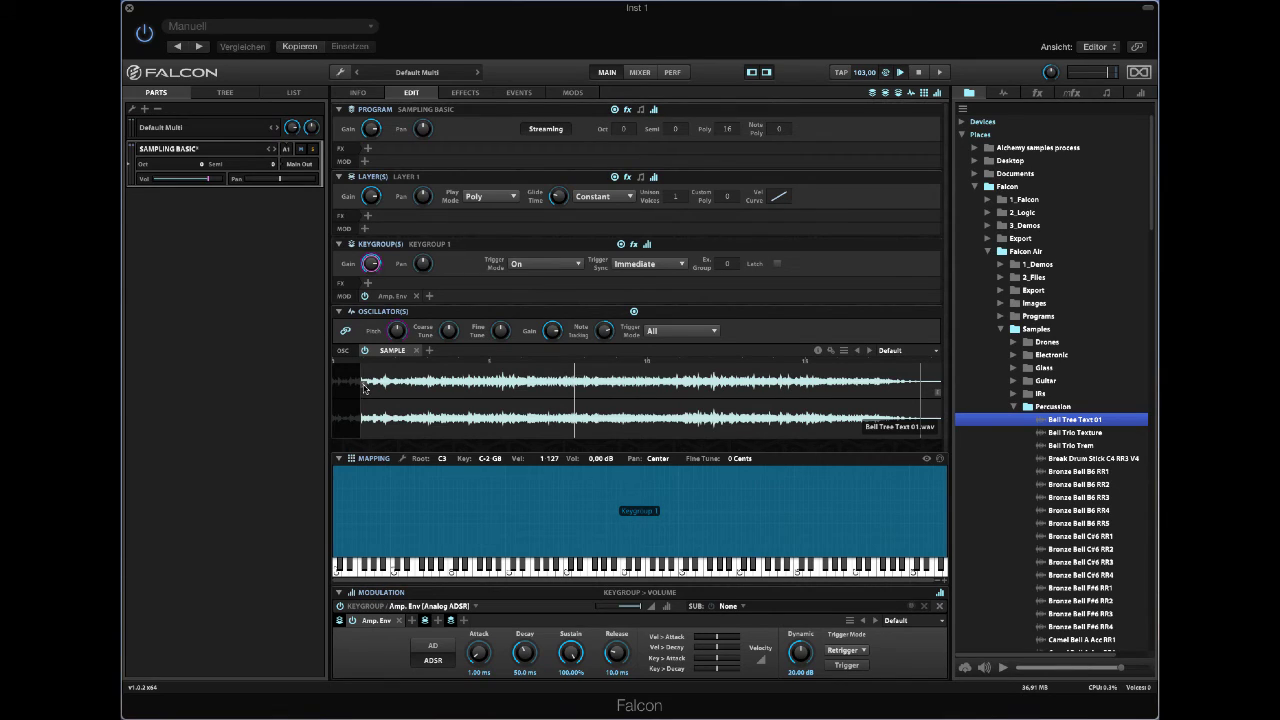
pyautogui.moveTo(362, 383); pyautogui.dragTo(321, 390)
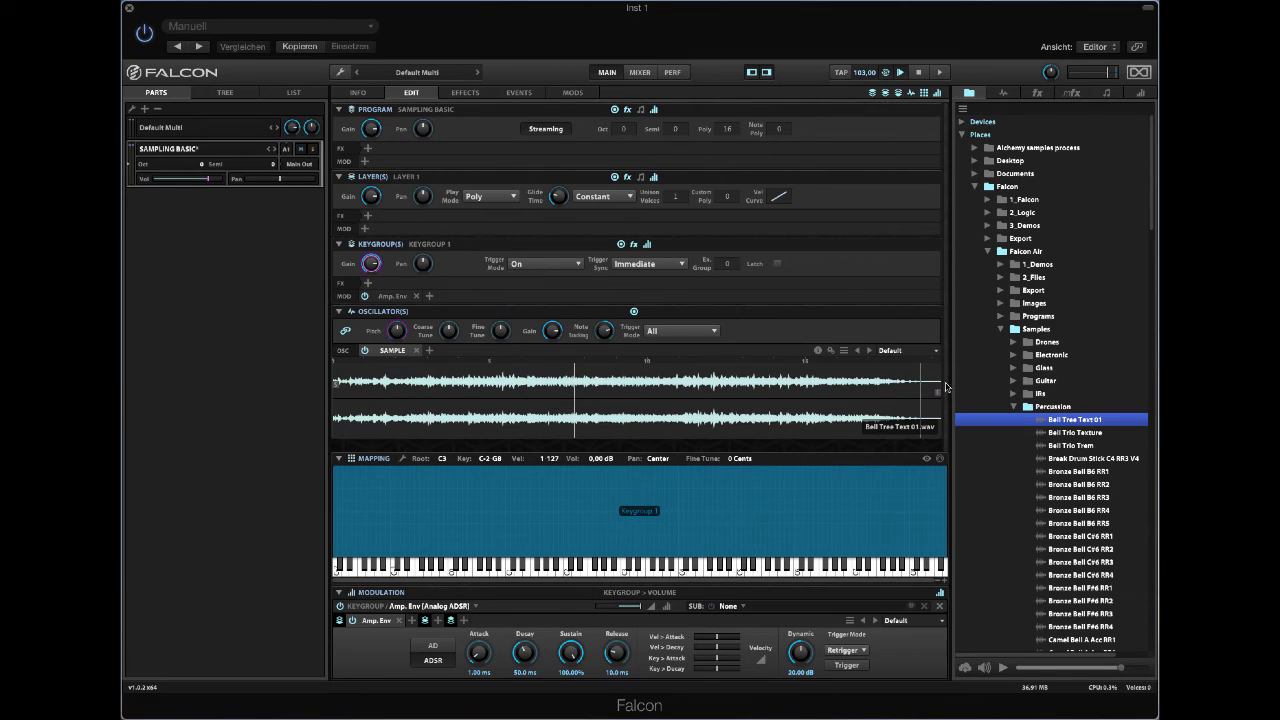
pyautogui.moveTo(937, 388); pyautogui.dragTo(357, 428)
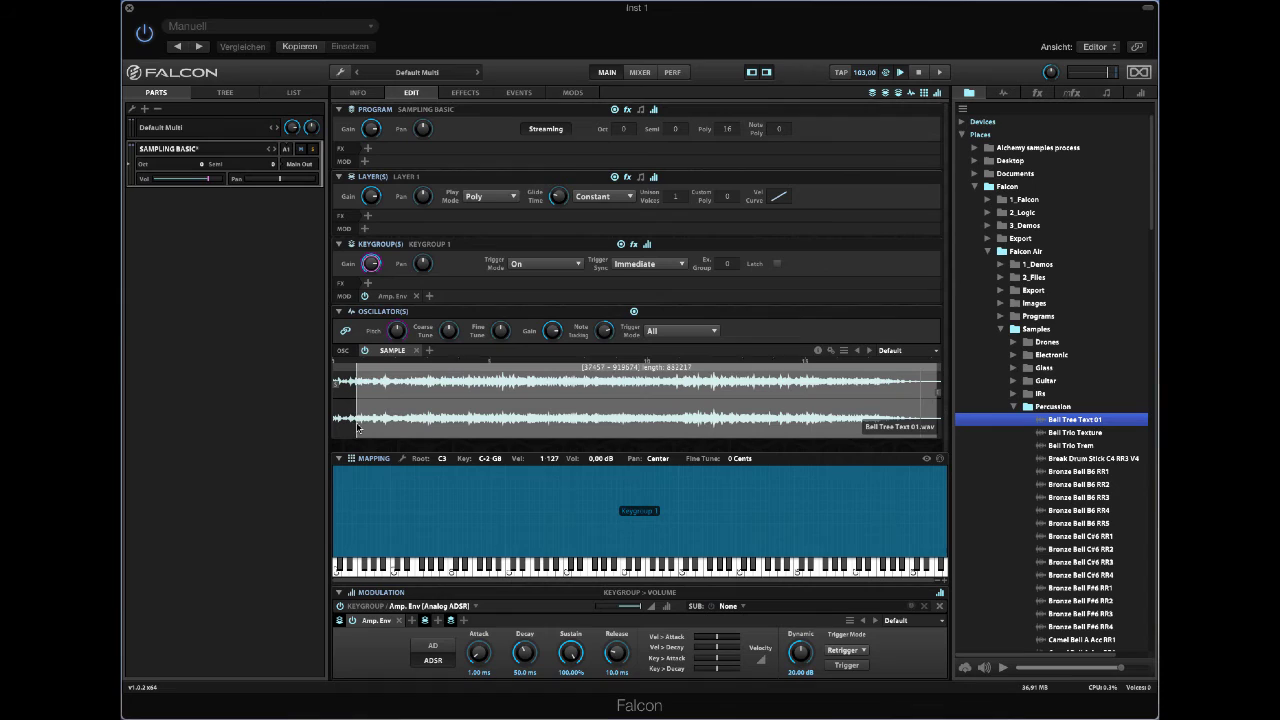
# Turn the marked bell-sample range into a forward loop with crossfade switched on.
pyautogui.rightClick(445, 402)
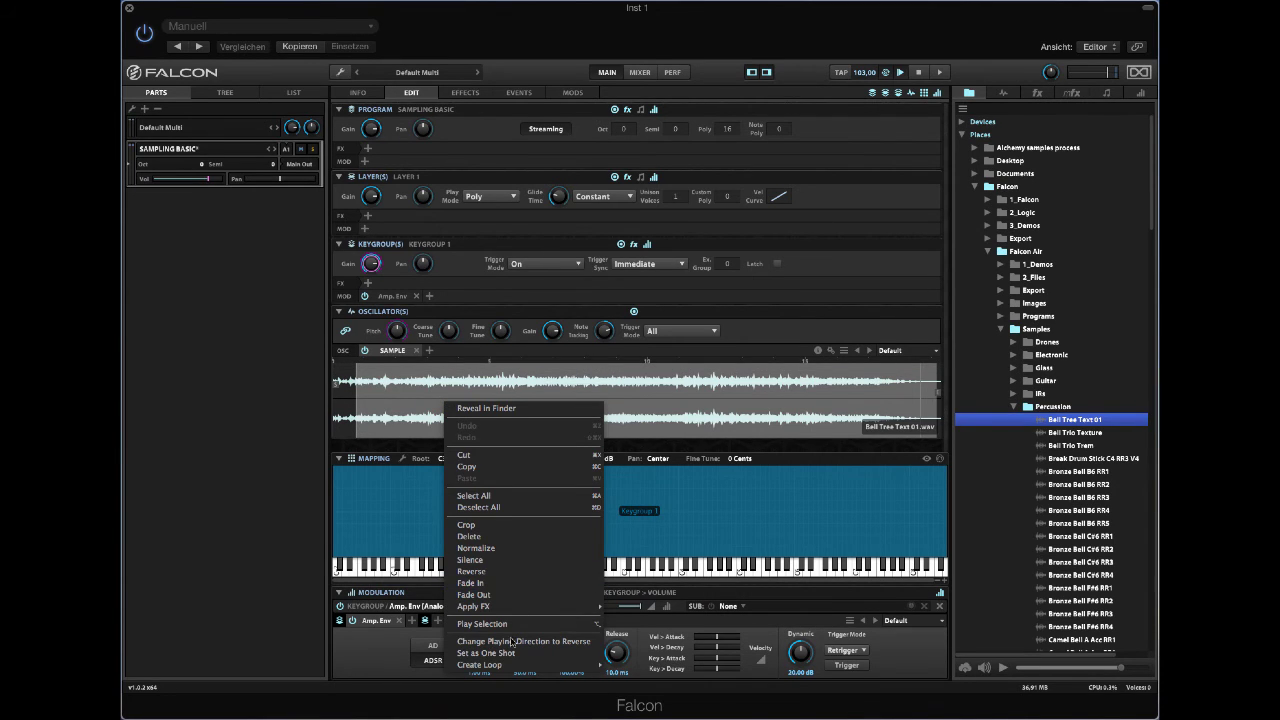
pyautogui.moveTo(516, 664)
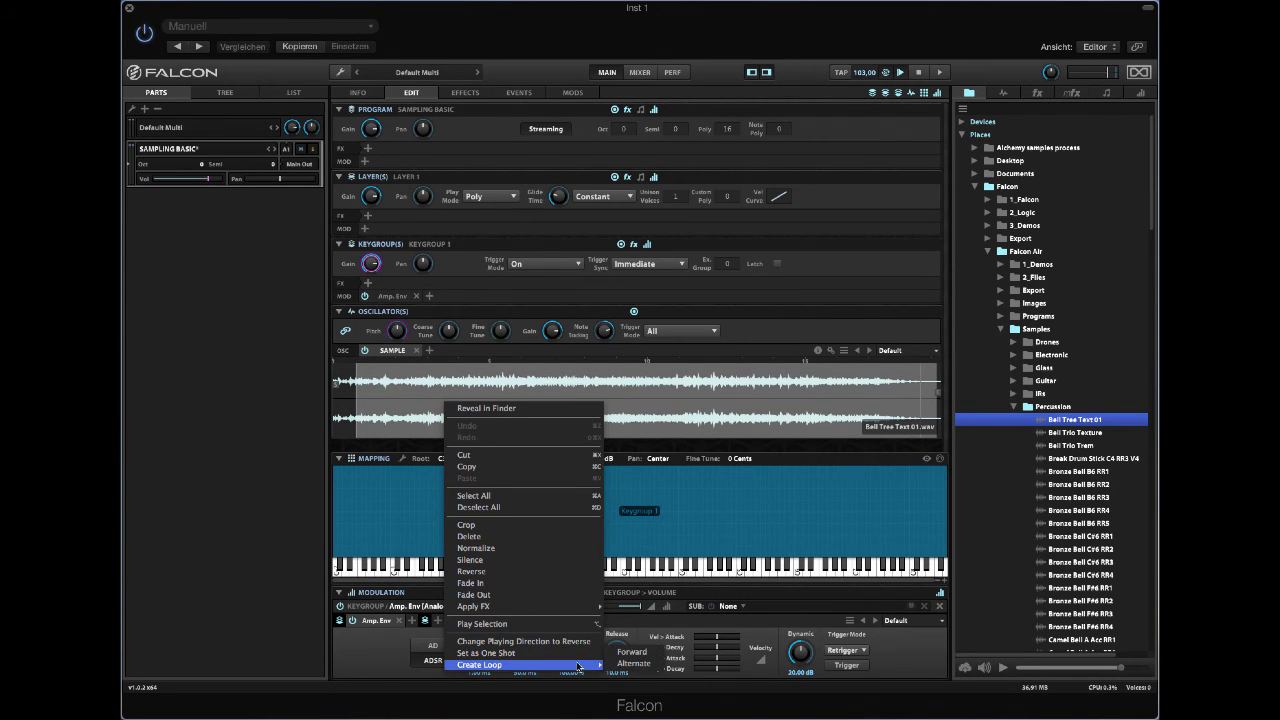
pyautogui.click(650, 662)
pyautogui.rightClick(773, 406)
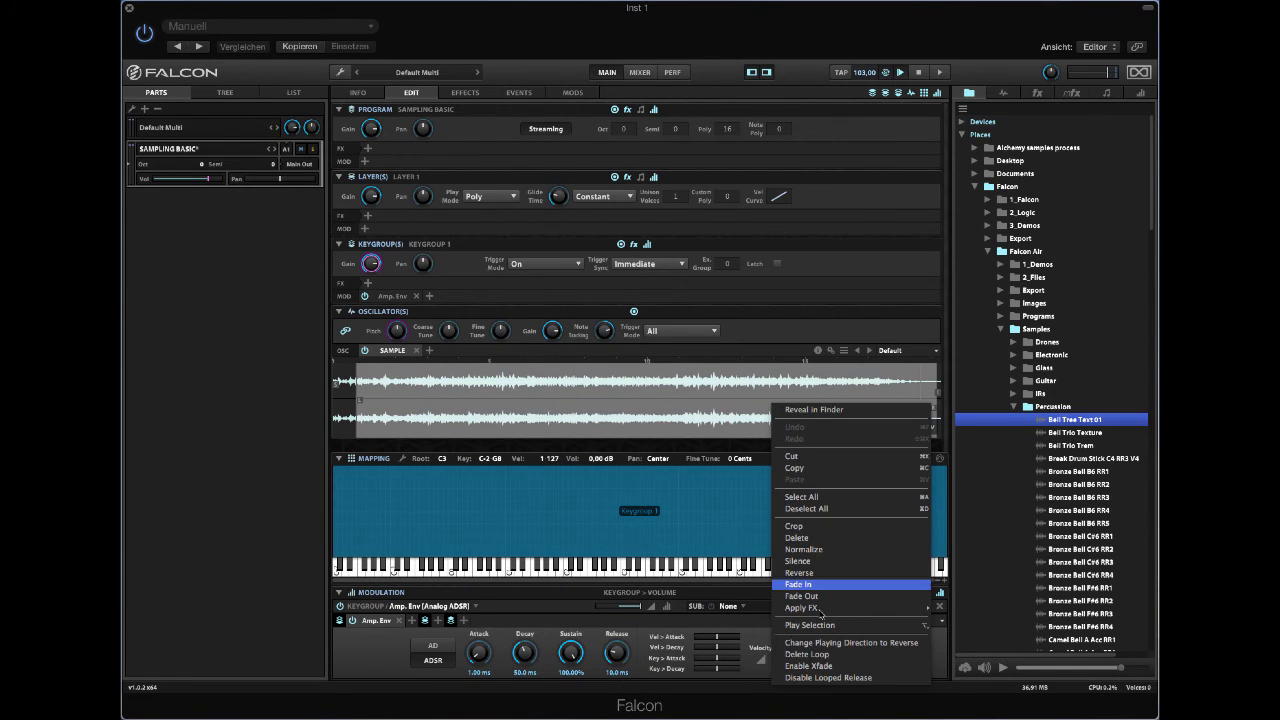
pyautogui.click(843, 666)
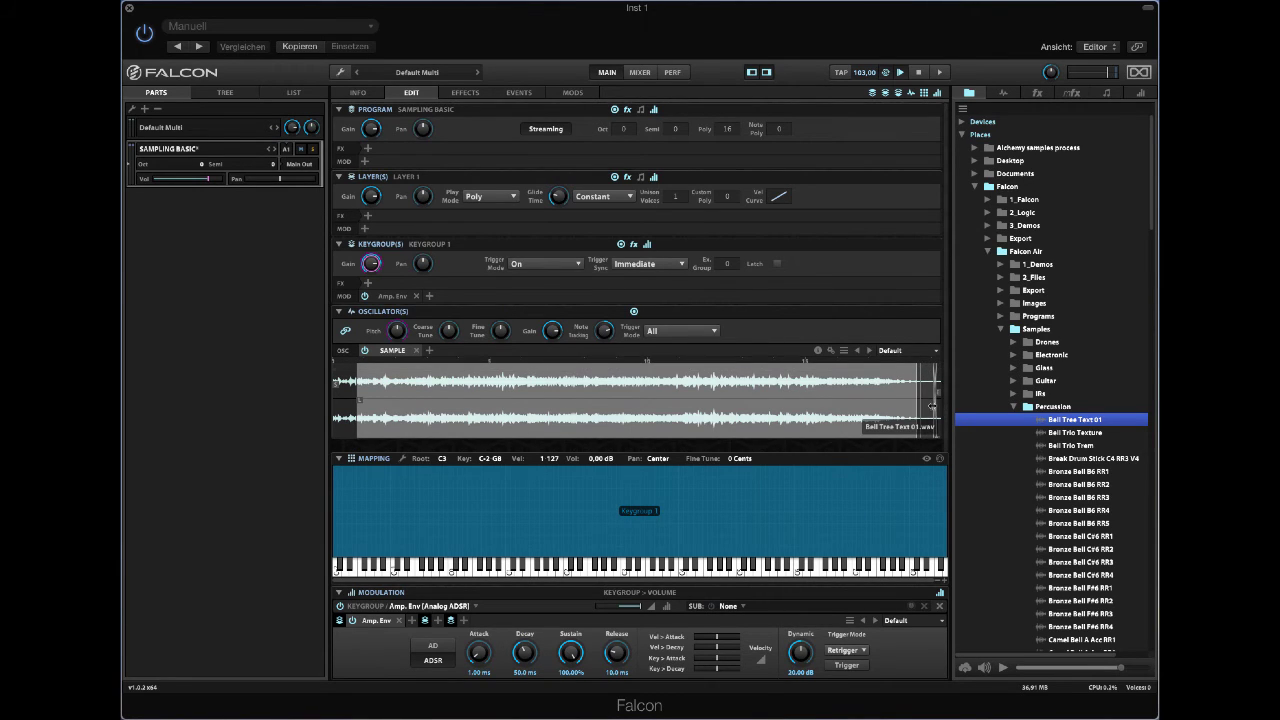
# Drag the bell sample's loop end leftward in two moves to widen the crossfade near the end.
pyautogui.moveTo(932, 405); pyautogui.dragTo(907, 413)
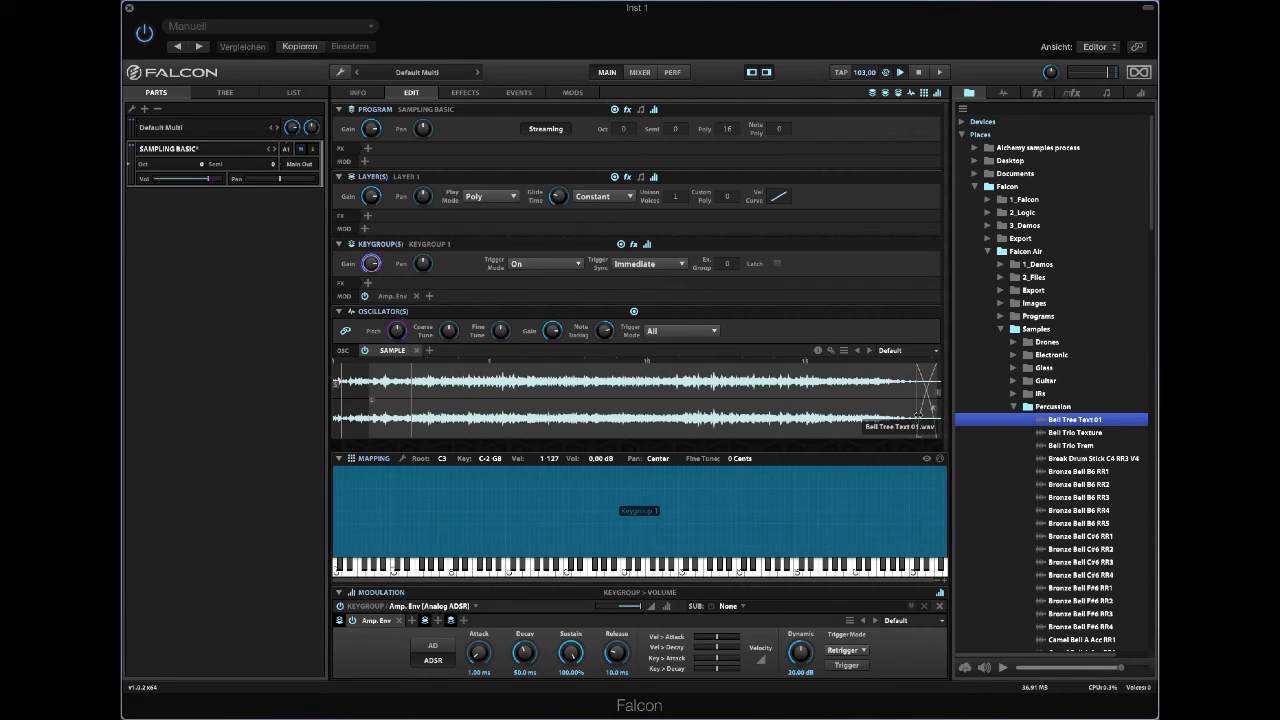
pyautogui.moveTo(918, 418); pyautogui.dragTo(901, 426)
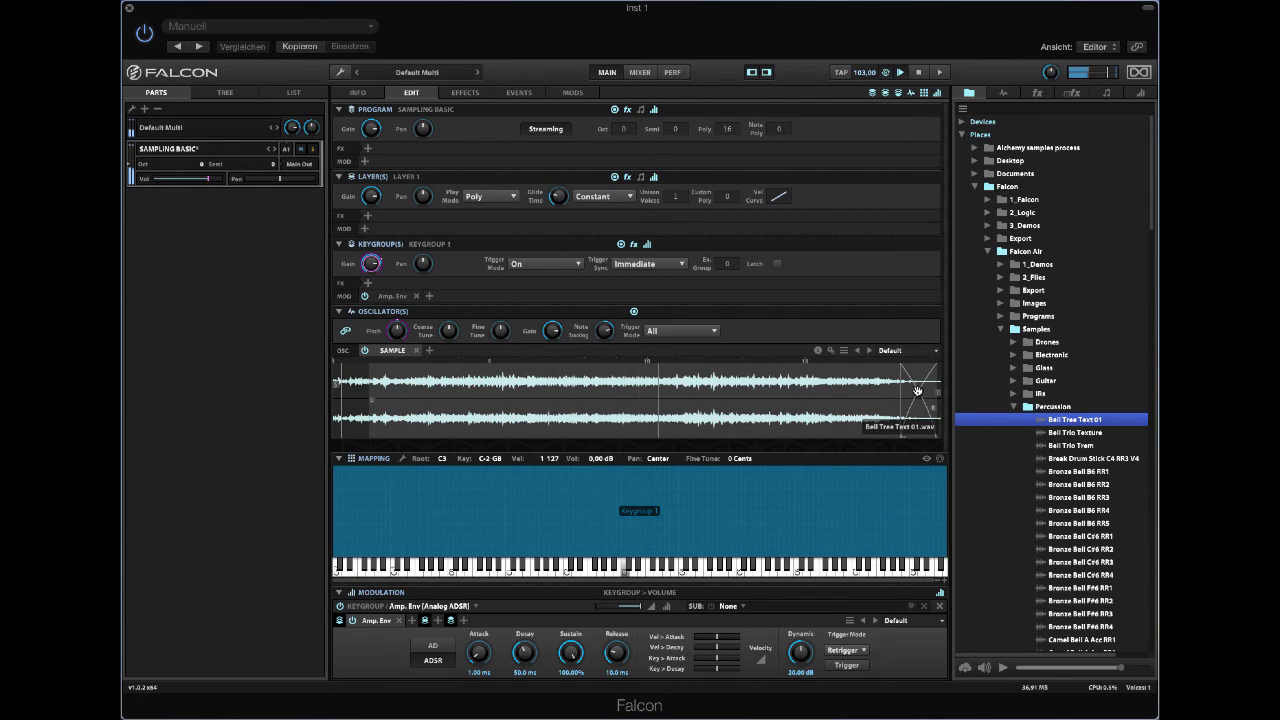
# Bend the loop crossfade slope into a curve, straighten it, then curve it again.
pyautogui.moveTo(917, 390); pyautogui.dragTo(933, 394)
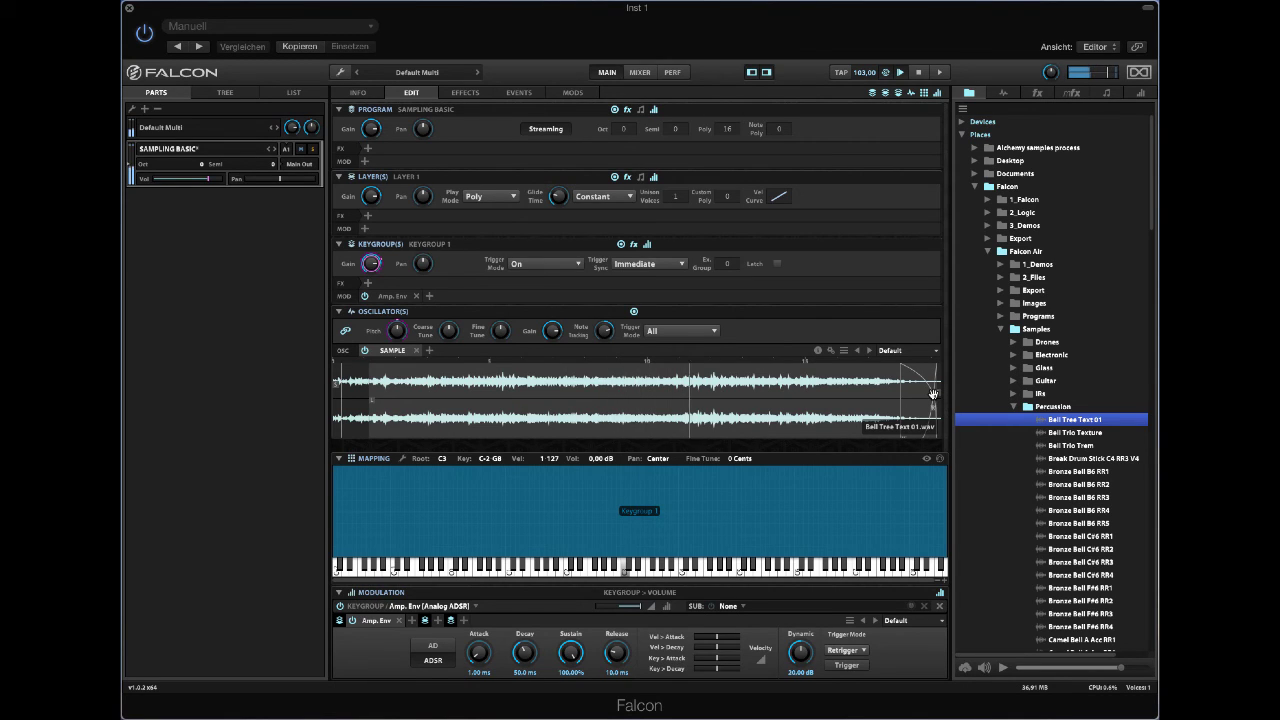
pyautogui.moveTo(933, 394); pyautogui.dragTo(904, 390)
pyautogui.moveTo(904, 390); pyautogui.dragTo(917, 392)
# Nudge the loop start later and the loop end earlier, then fine-tune the crossfade curve.
pyautogui.moveTo(371, 402); pyautogui.dragTo(379, 402)
pyautogui.moveTo(893, 412); pyautogui.dragTo(913, 413)
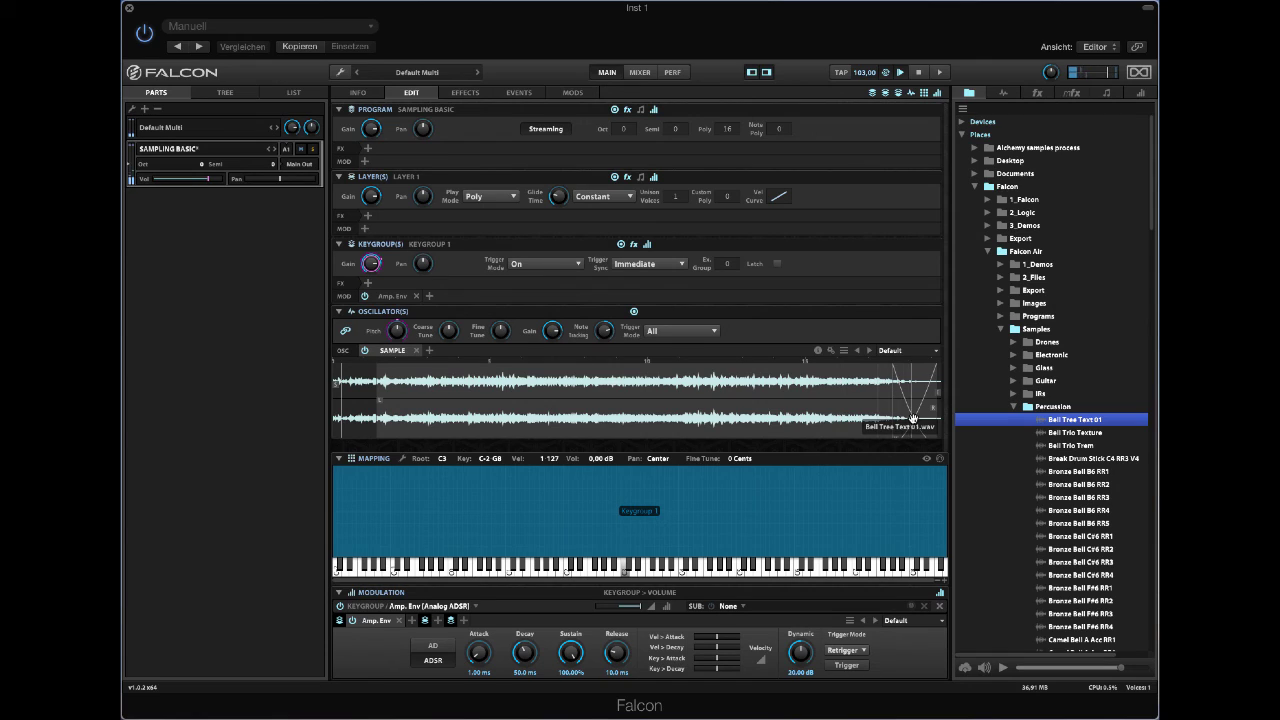
pyautogui.moveTo(913, 418); pyautogui.dragTo(916, 382)
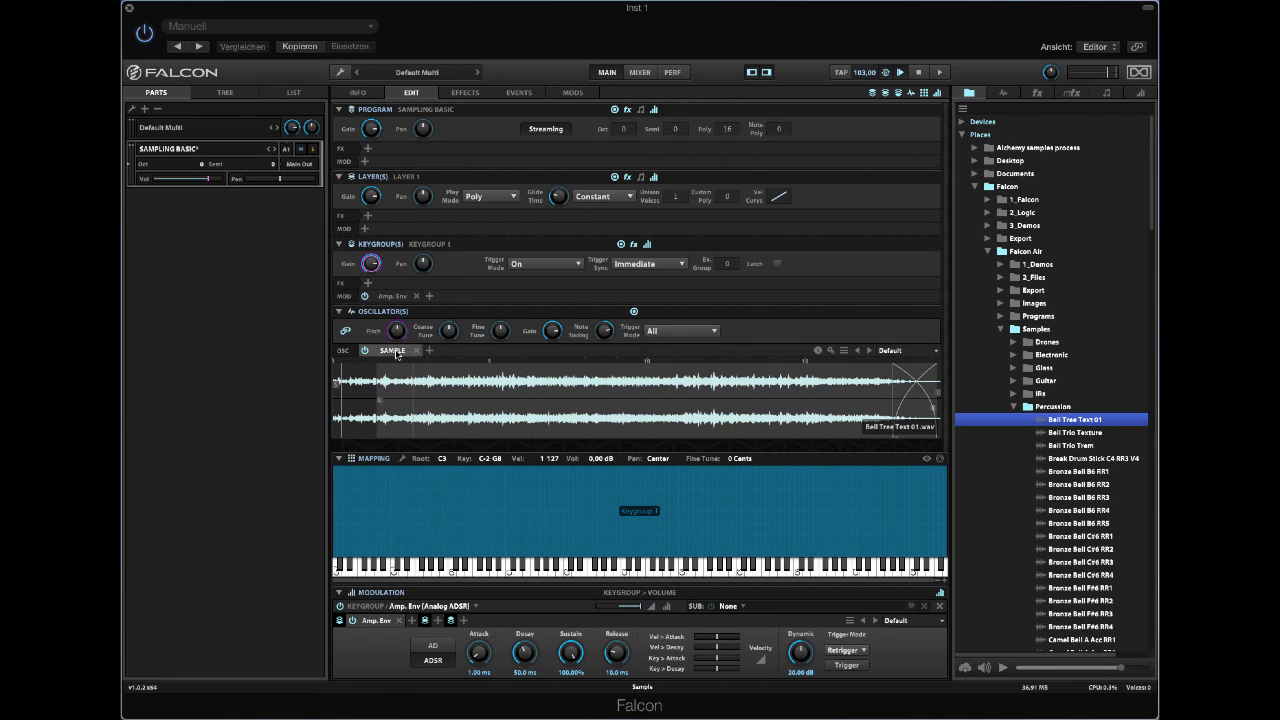
# Change the SAMPLE oscillator type to IRCAM Multi Granular for Bell Tree Text 01.wav.
pyautogui.click(395, 351)
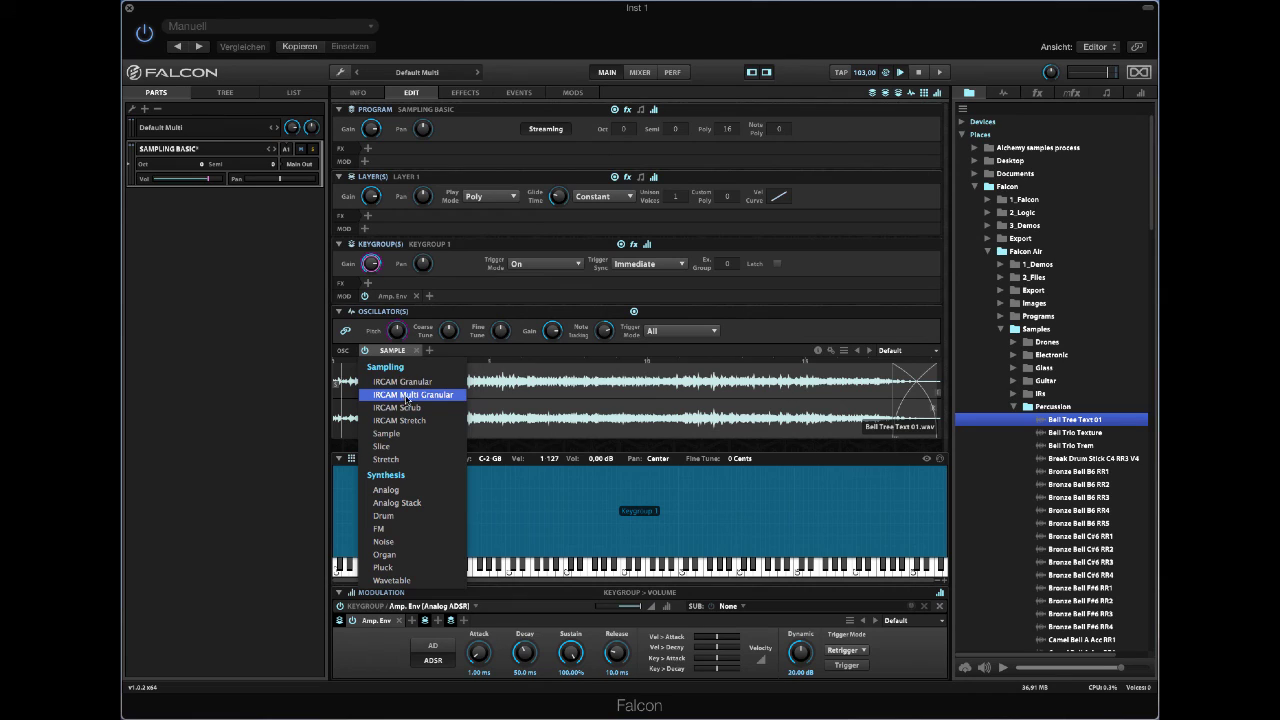
pyautogui.click(409, 395)
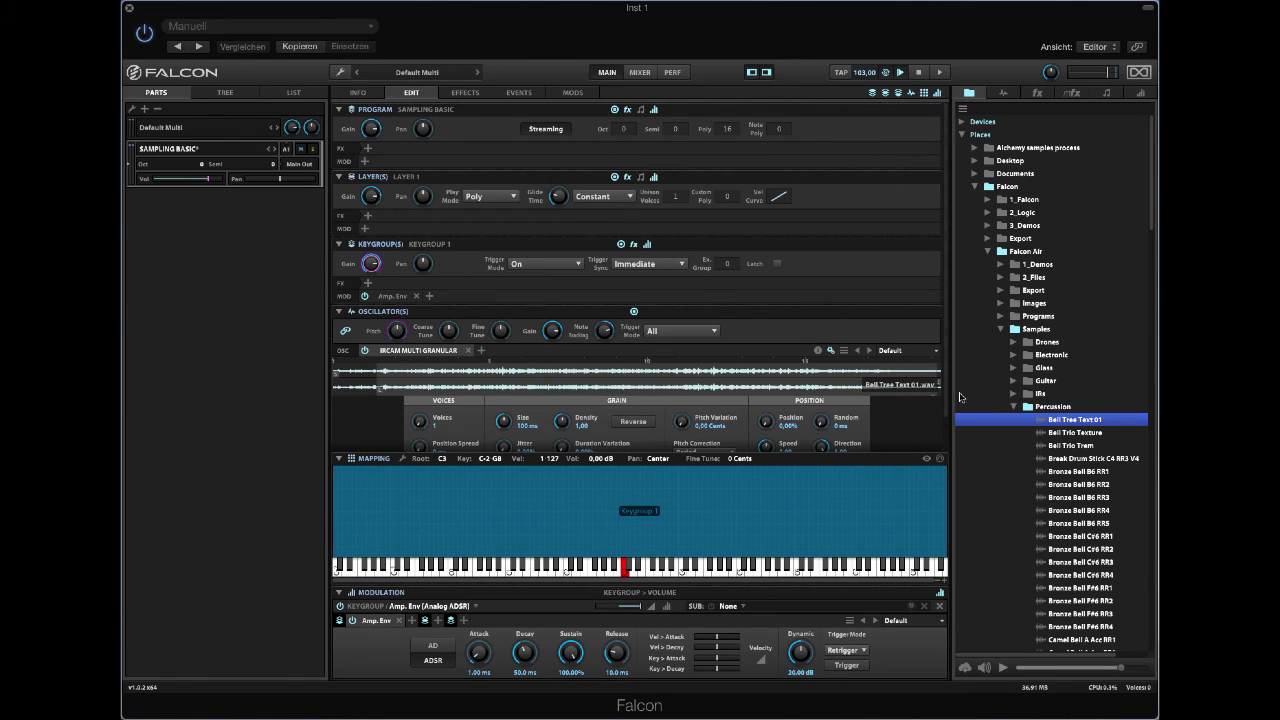